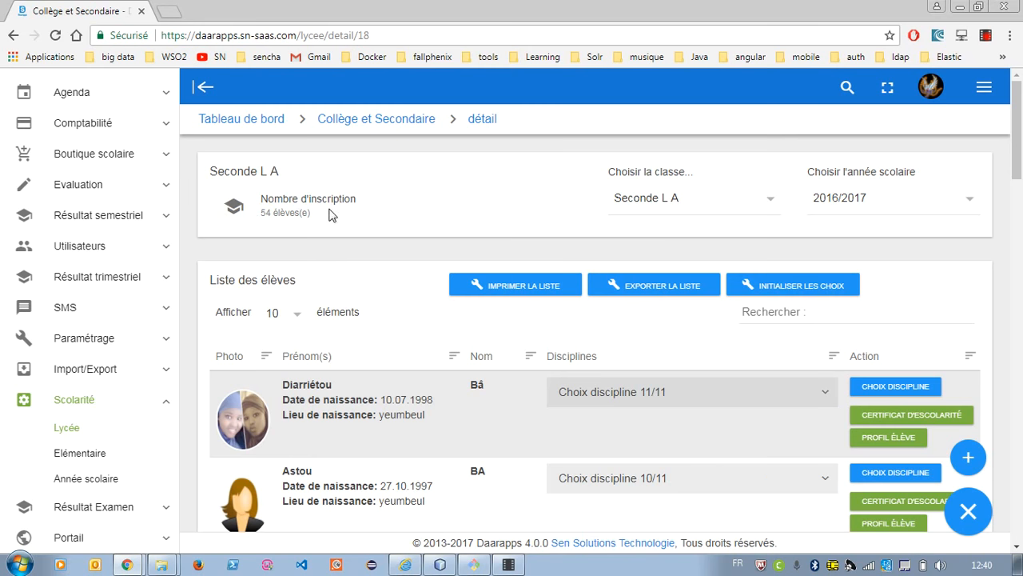
# Look through the available classes and display the class Seconde S B
pyautogui.click(674, 214)
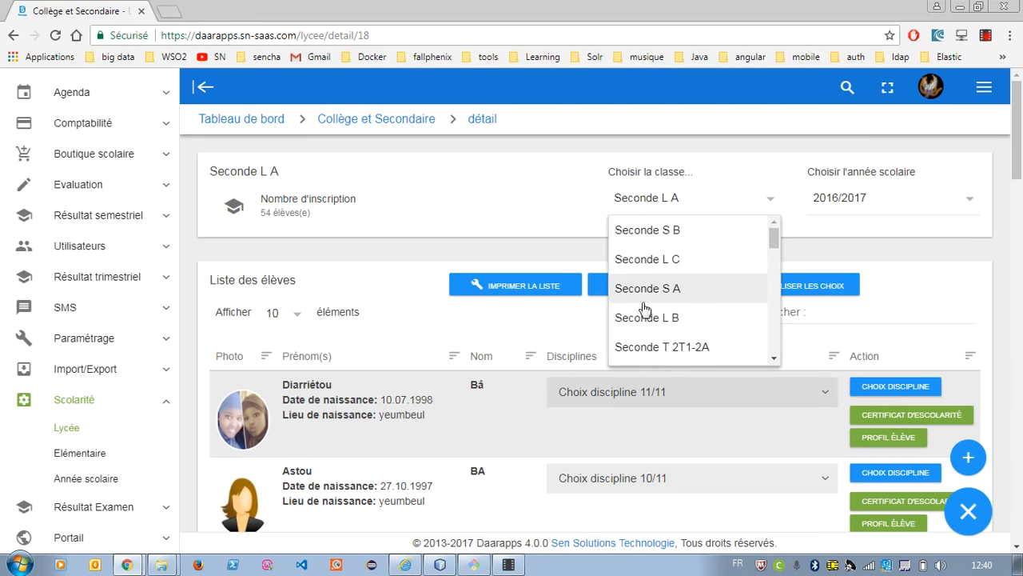
pyautogui.scroll(-5, 644, 303)
pyautogui.moveTo(773, 282); pyautogui.dragTo(773, 238)
pyautogui.click(792, 255)
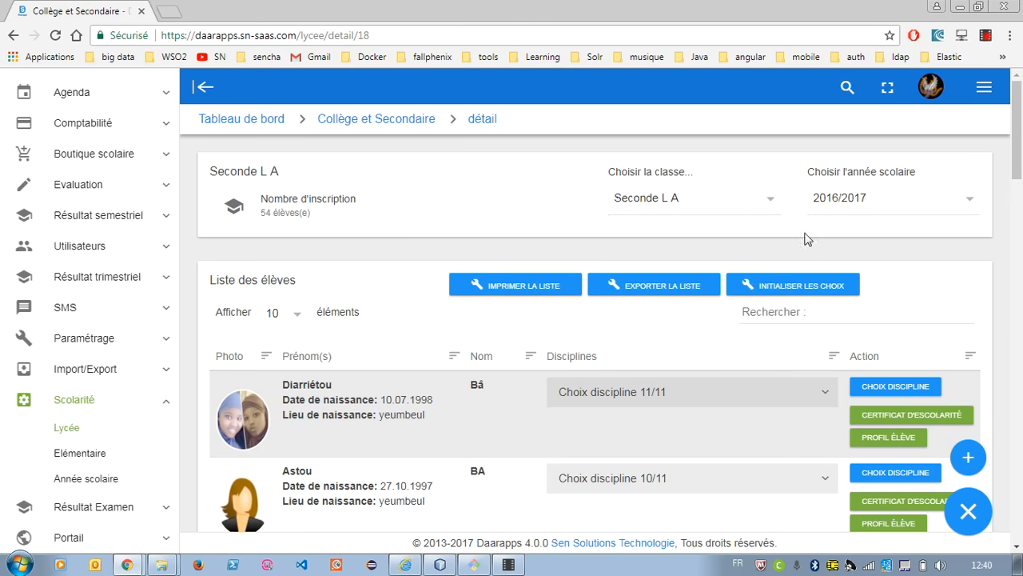
pyautogui.click(708, 199)
pyautogui.click(640, 242)
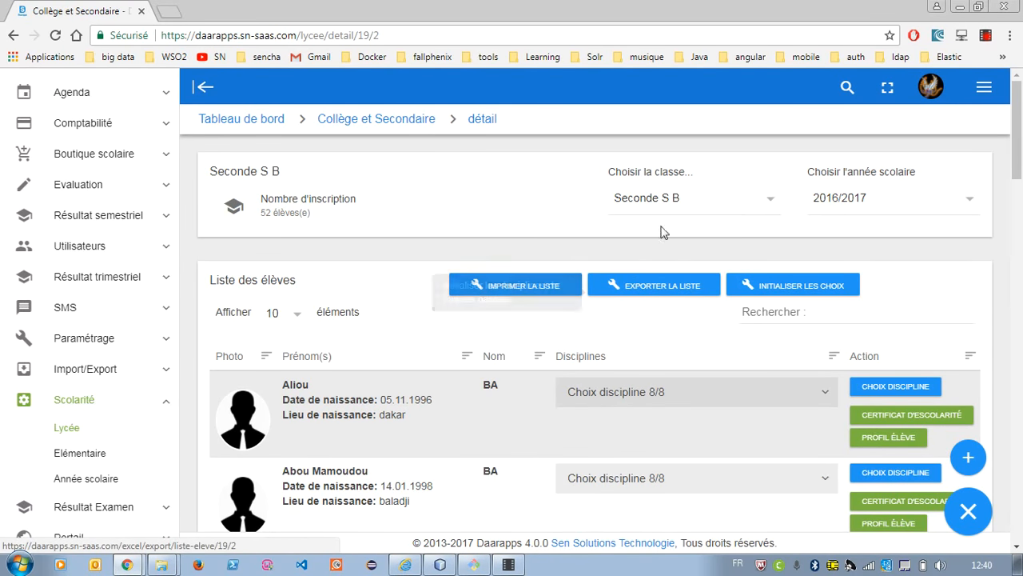
# Display the class Seconde L C, and return to Seconde L A
pyautogui.click(663, 204)
pyautogui.click(663, 258)
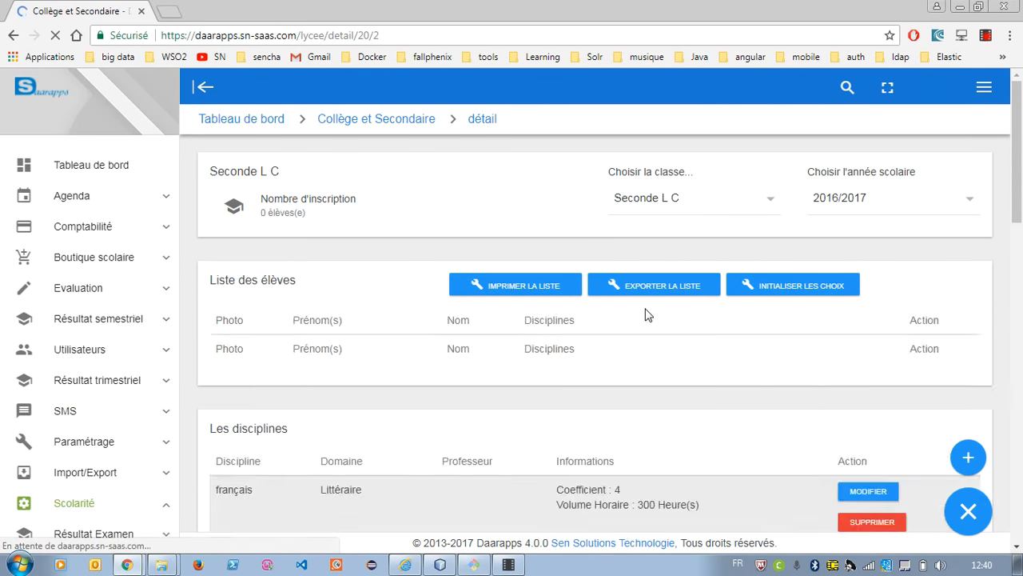
pyautogui.click(747, 205)
pyautogui.click(683, 239)
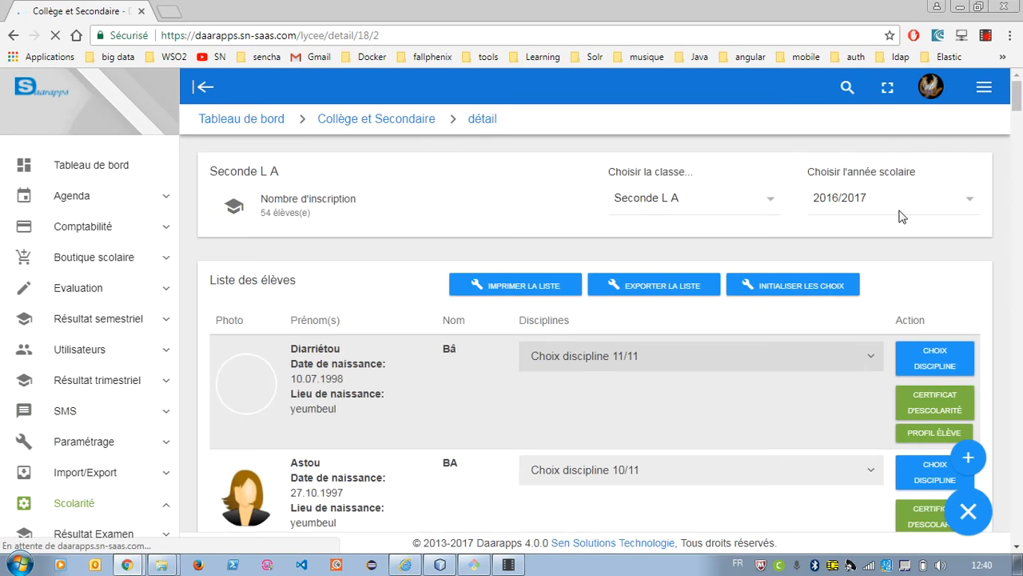
# View Seconde L A for the school year 2014/2015, and return to 2016/2017 to look over its student list
pyautogui.click(886, 199)
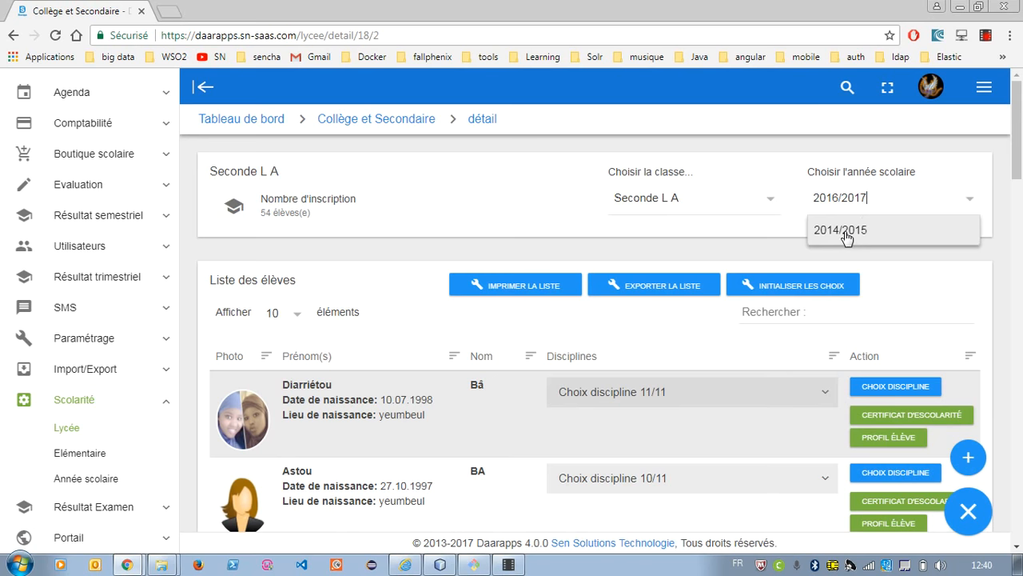
pyautogui.click(846, 231)
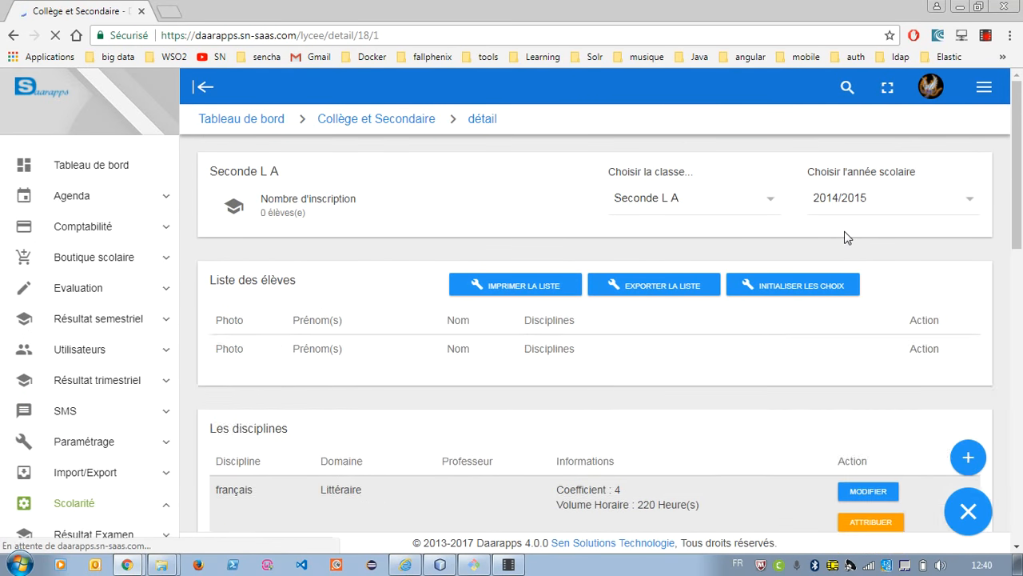
pyautogui.click(861, 217)
pyautogui.click(856, 227)
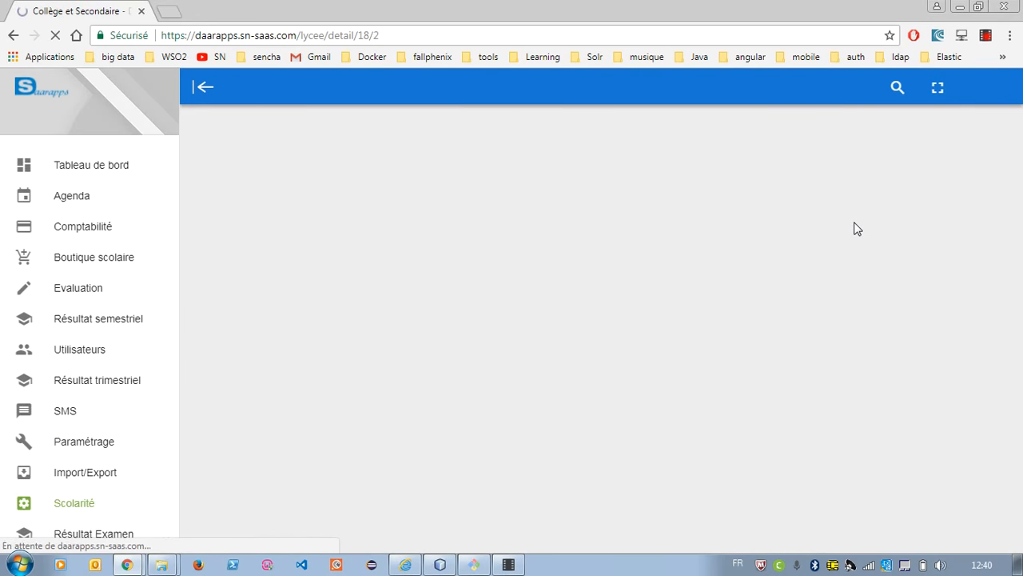
pyautogui.scroll(-2, 379, 269)
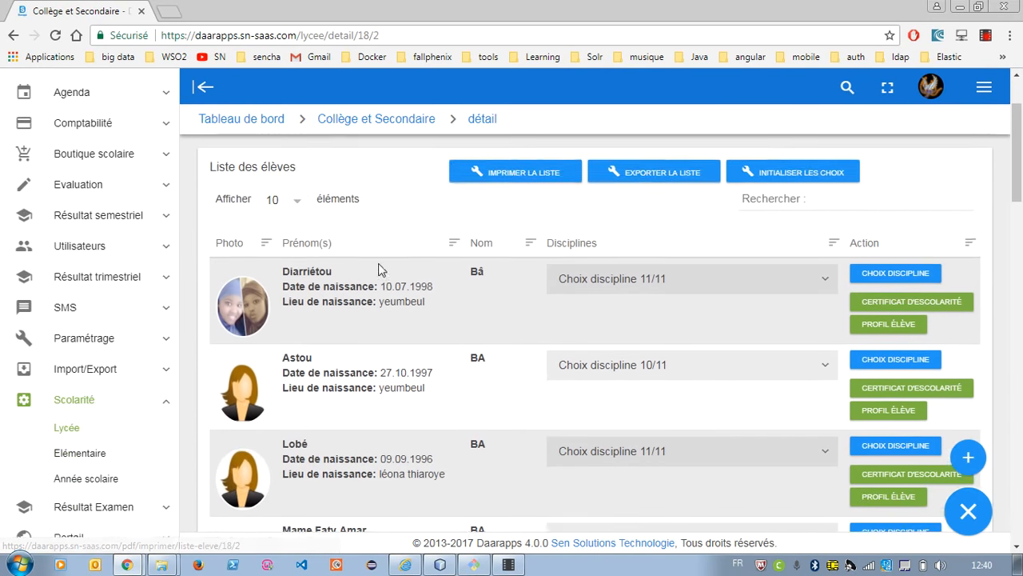
pyautogui.scroll(2, 210, 229)
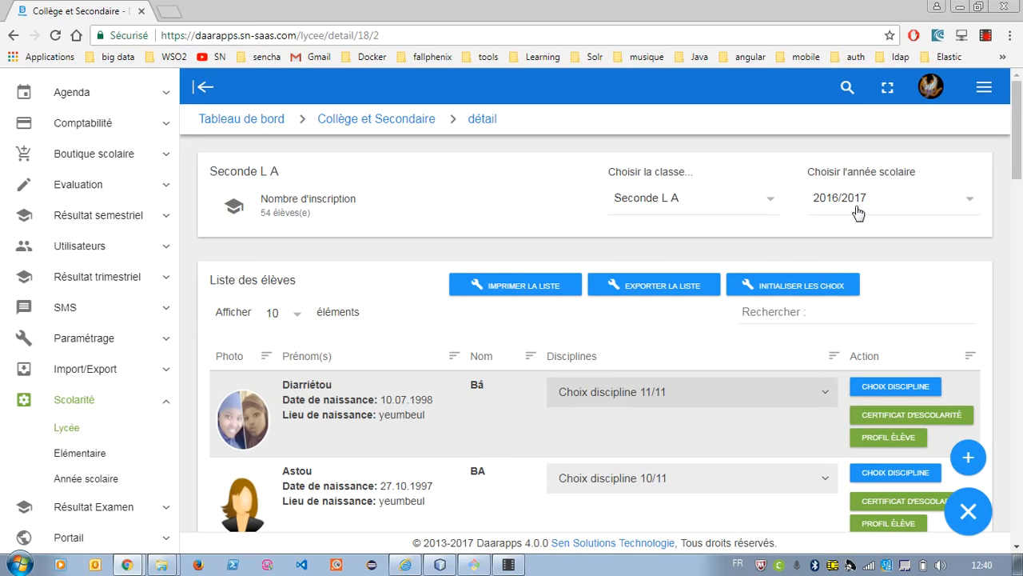
# Generate the printable student list of Seconde L A and look through its pages
pyautogui.scroll(-2, 719, 296)
pyautogui.click(564, 220)
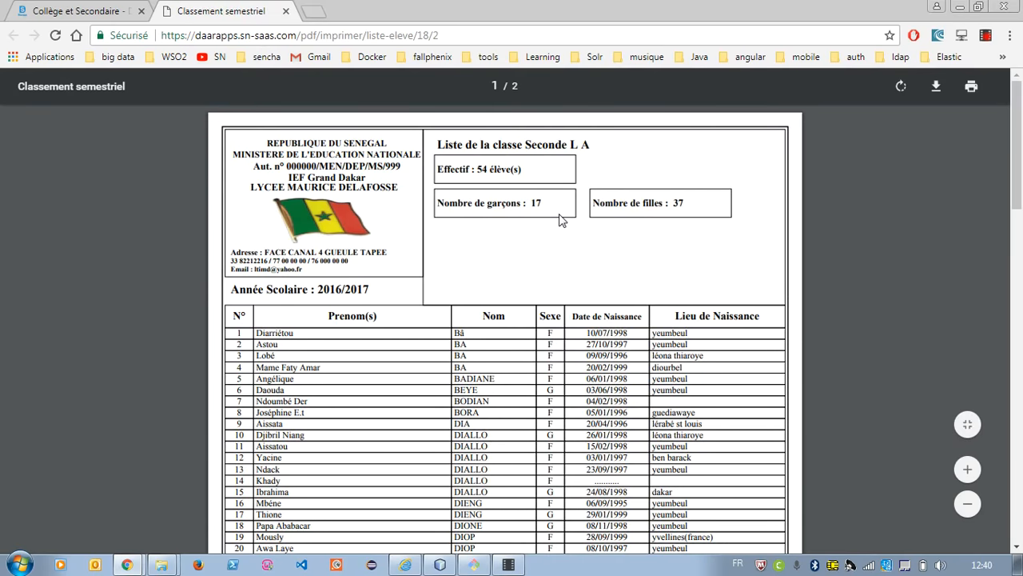
pyautogui.scroll(-3, 560, 229)
pyautogui.scroll(3, 556, 232)
pyautogui.scroll(-15, 416, 287)
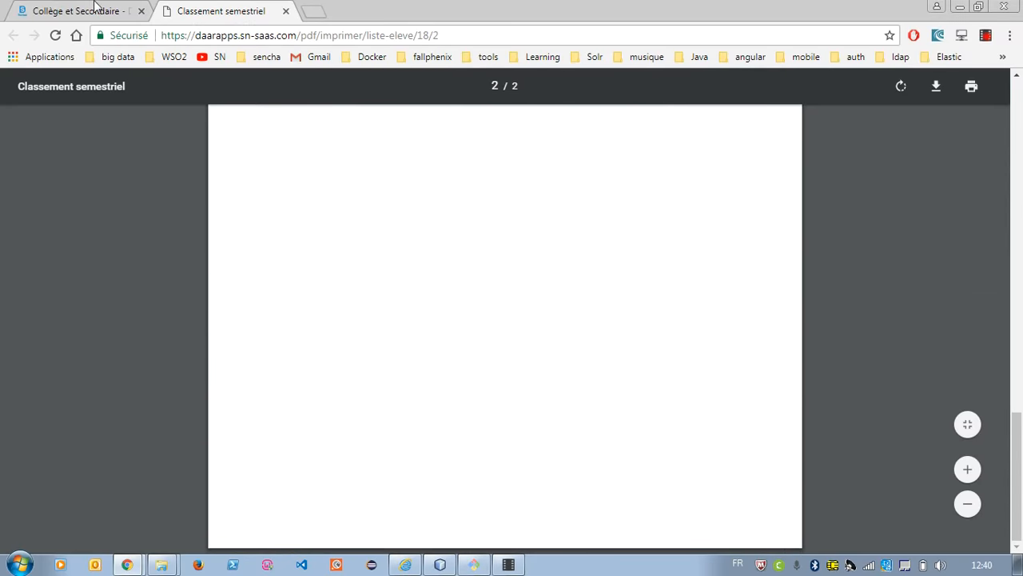
# Return to the class page, export the student list to Excel, and open Liste_Seconde L A.xlsx with editing enabled
pyautogui.click(92, 7)
pyautogui.click(661, 214)
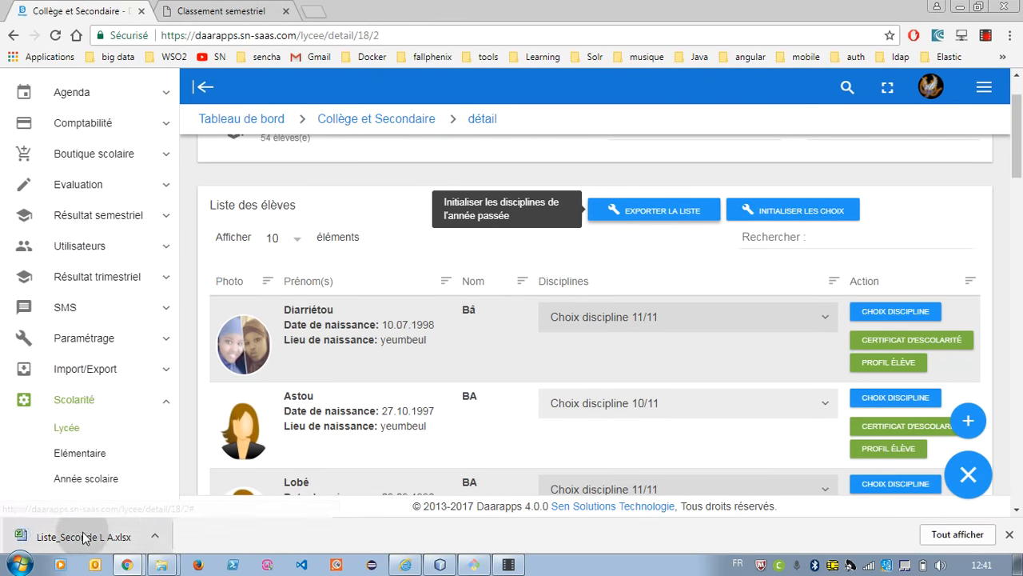
pyautogui.click(82, 536)
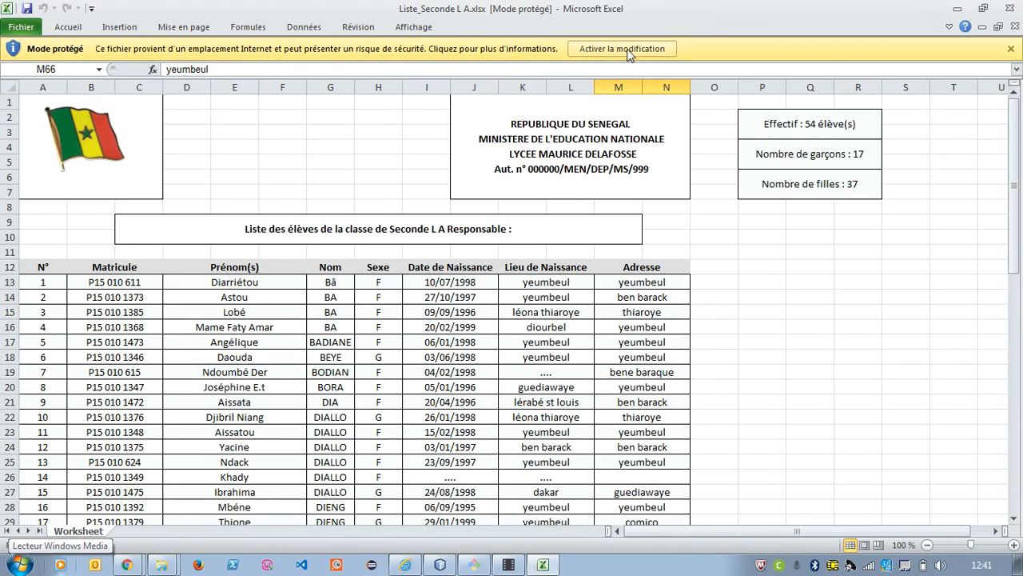
pyautogui.click(628, 50)
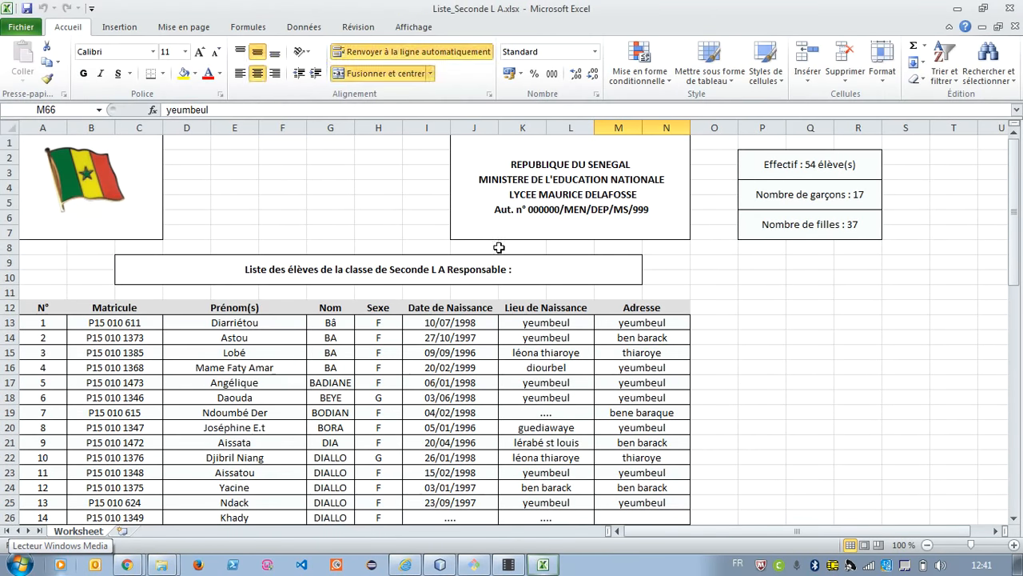
# Look through the exported student list in the worksheet and switch back to Chrome
pyautogui.click(484, 247)
pyautogui.scroll(-15, 530, 323)
pyautogui.scroll(15, 344, 323)
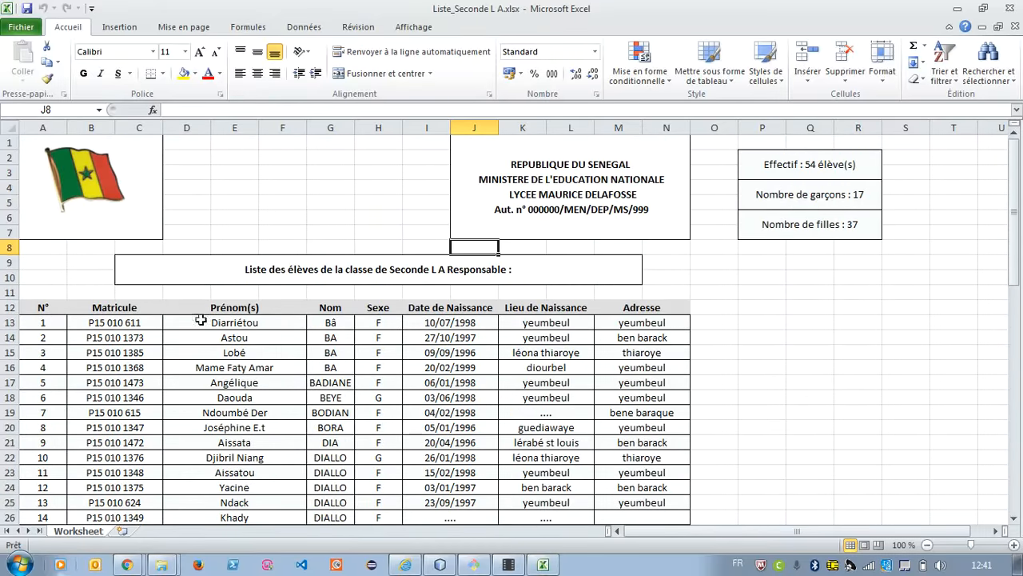
pyautogui.moveTo(128, 564)
pyautogui.click(95, 506)
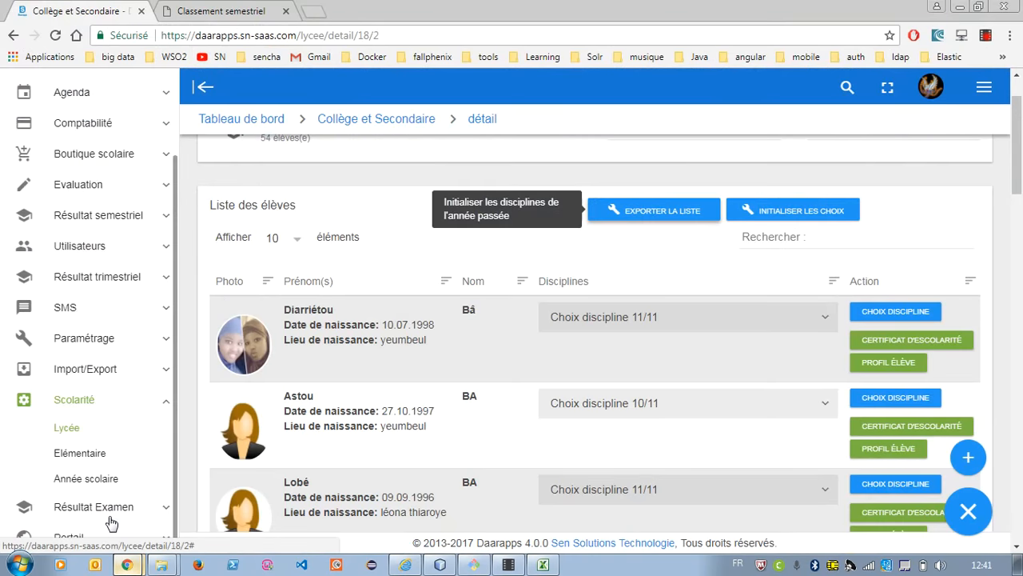
# Generate the school enrolment certificates for the first two students in the Seconde L A list
pyautogui.scroll(-1, 392, 320)
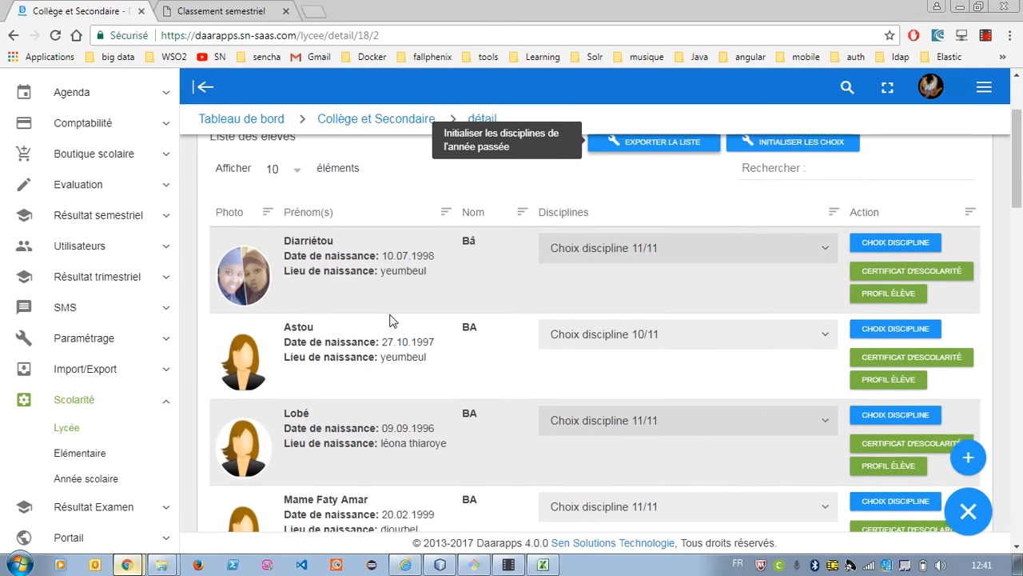
pyautogui.scroll(1, 320, 301)
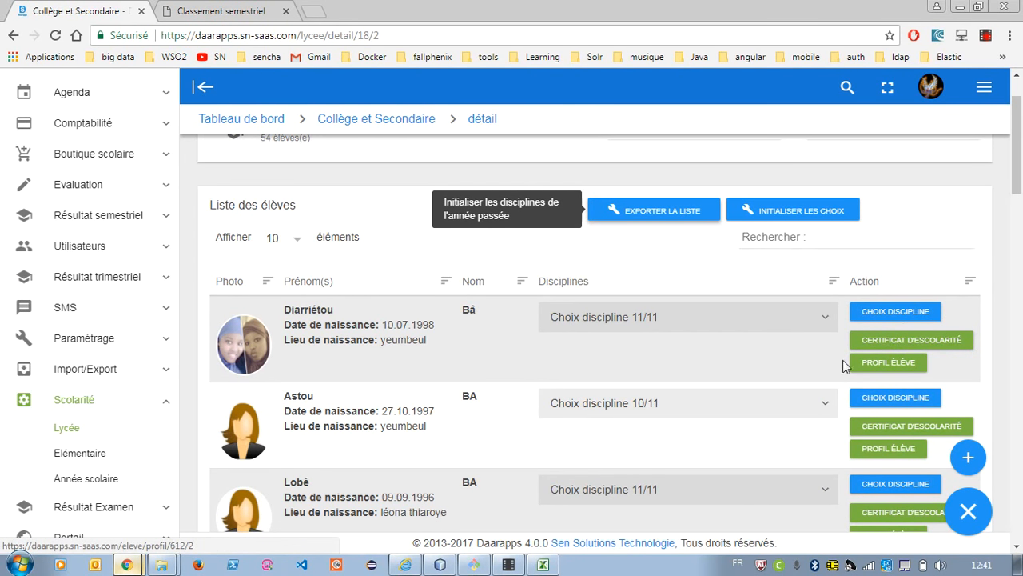
pyautogui.click(883, 345)
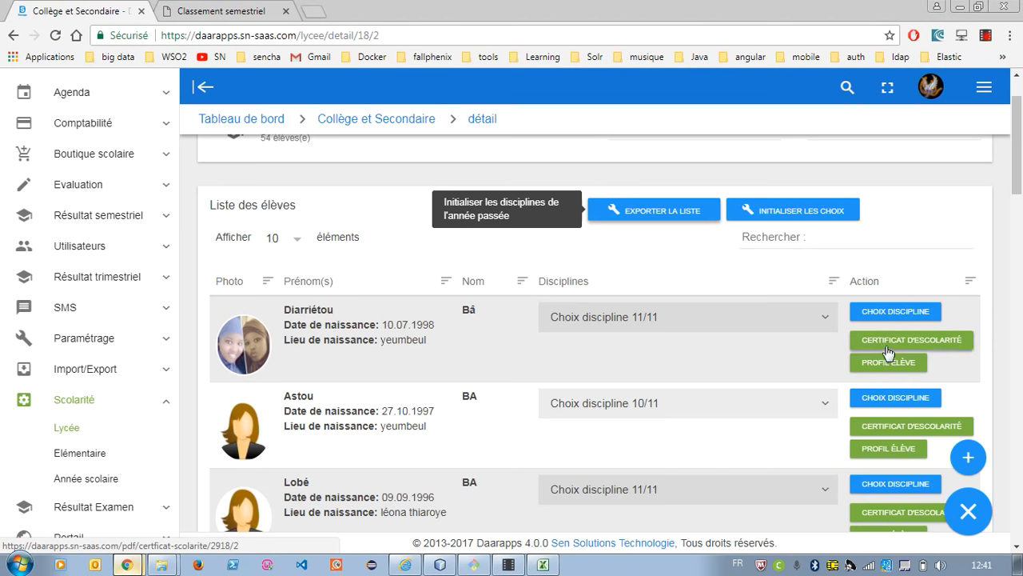
pyautogui.hotkey('ctrl', 'shift', 'Tab')
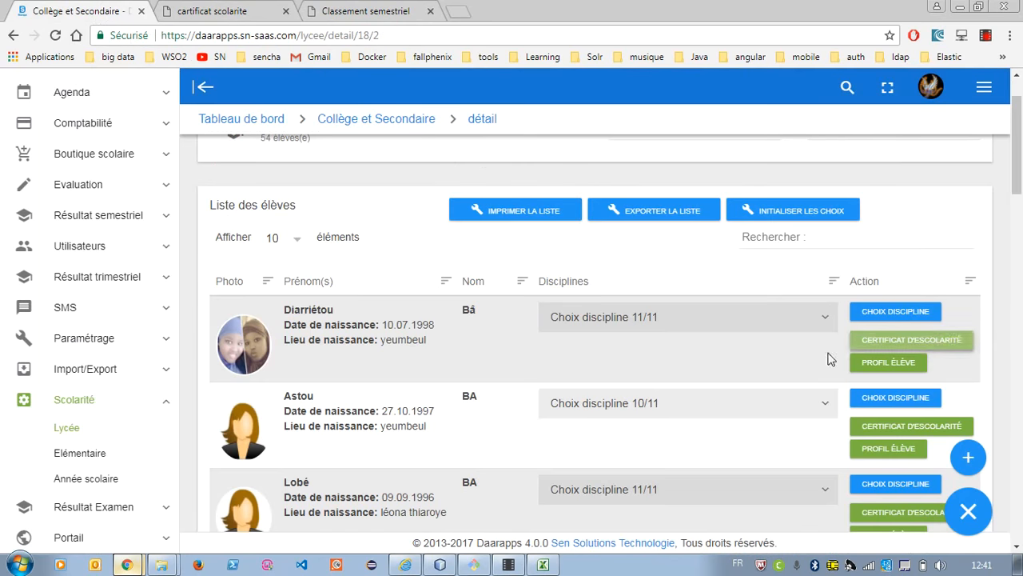
pyautogui.click(912, 426)
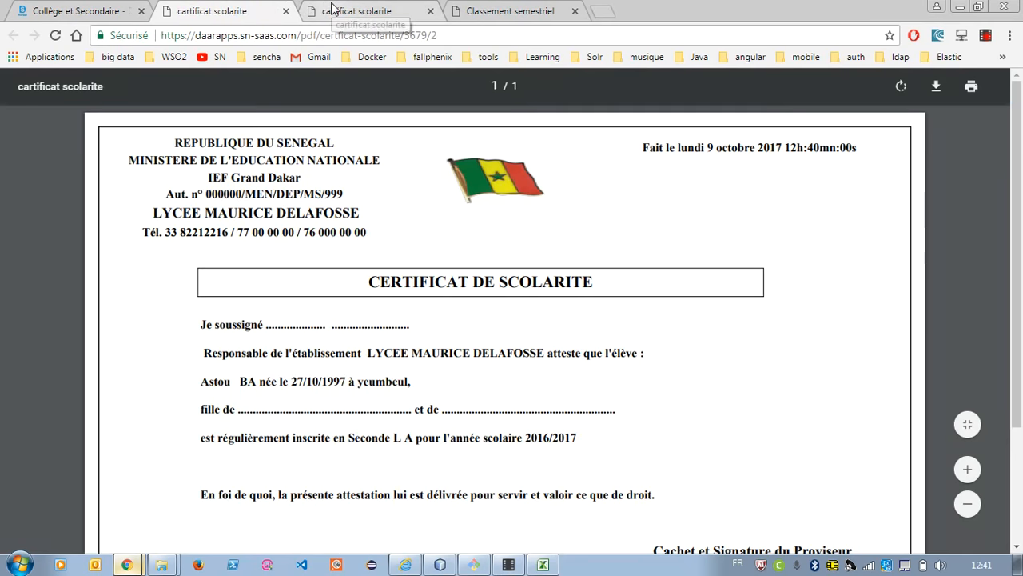
# Review both enrolment certificates and close all the generated PDF documents to return to the class page
pyautogui.click(331, 12)
pyautogui.click(295, 12)
pyautogui.click(288, 11)
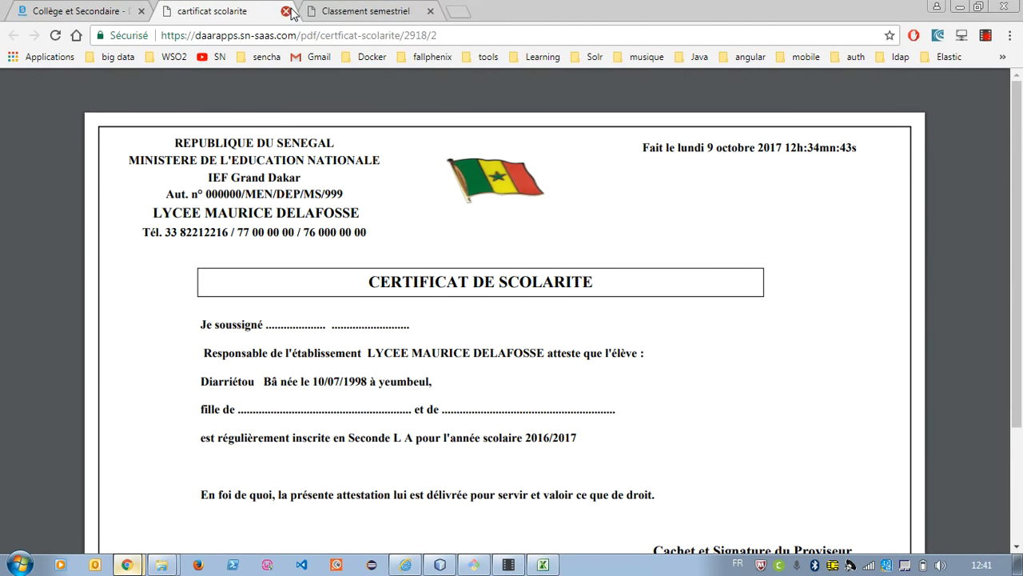
pyautogui.click(288, 11)
pyautogui.click(288, 11)
pyautogui.scroll(1, 454, 352)
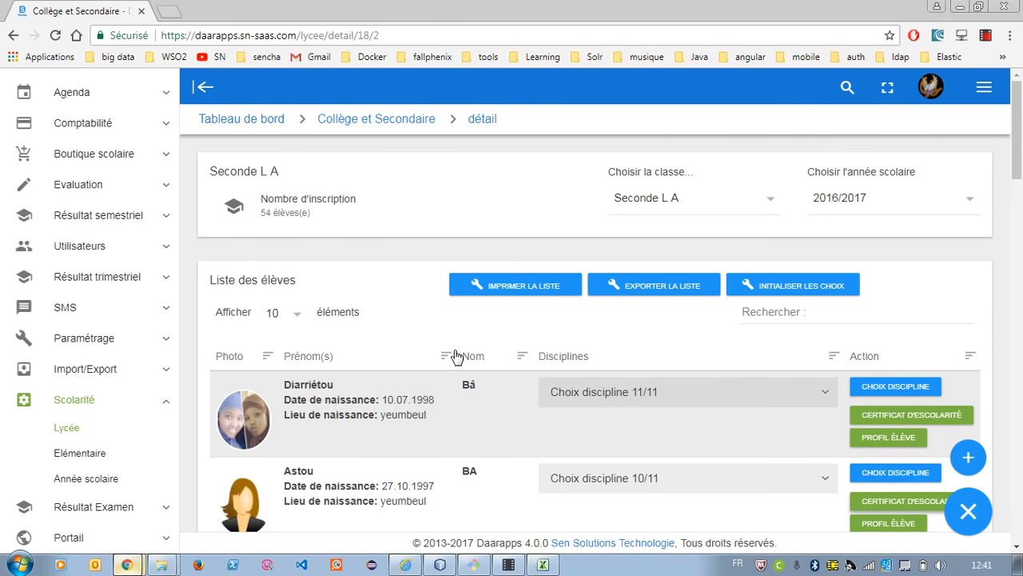
# Examine the coefficient and hourly volume of français in the class's disciplines list
pyautogui.scroll(-15, 438, 352)
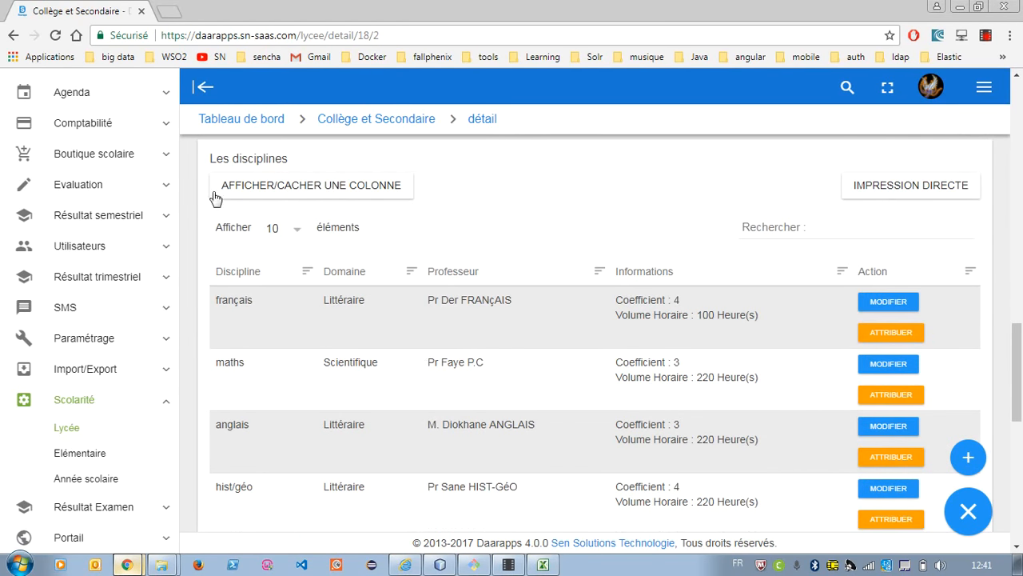
pyautogui.scroll(-1, 450, 330)
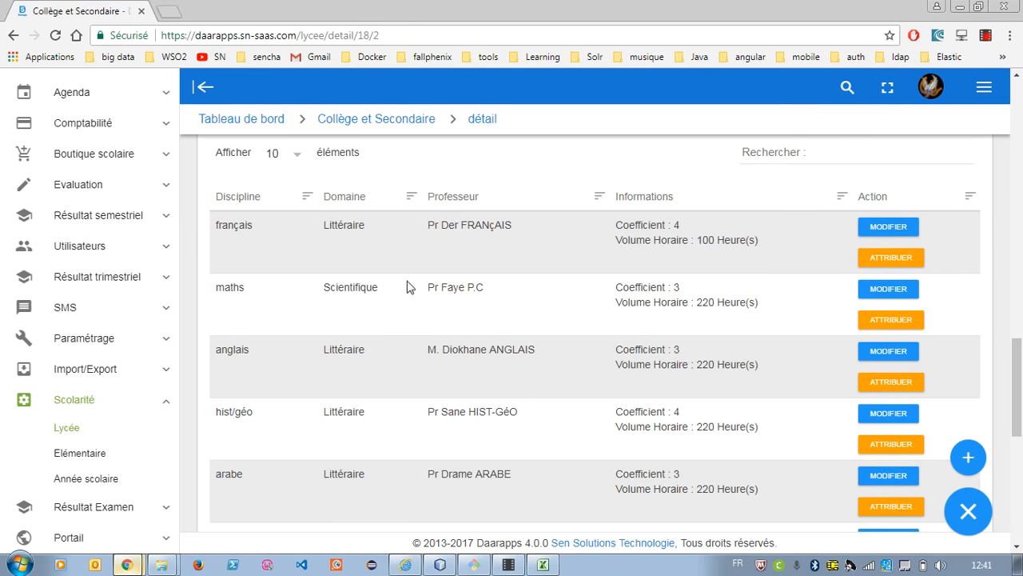
pyautogui.moveTo(610, 231); pyautogui.dragTo(697, 232)
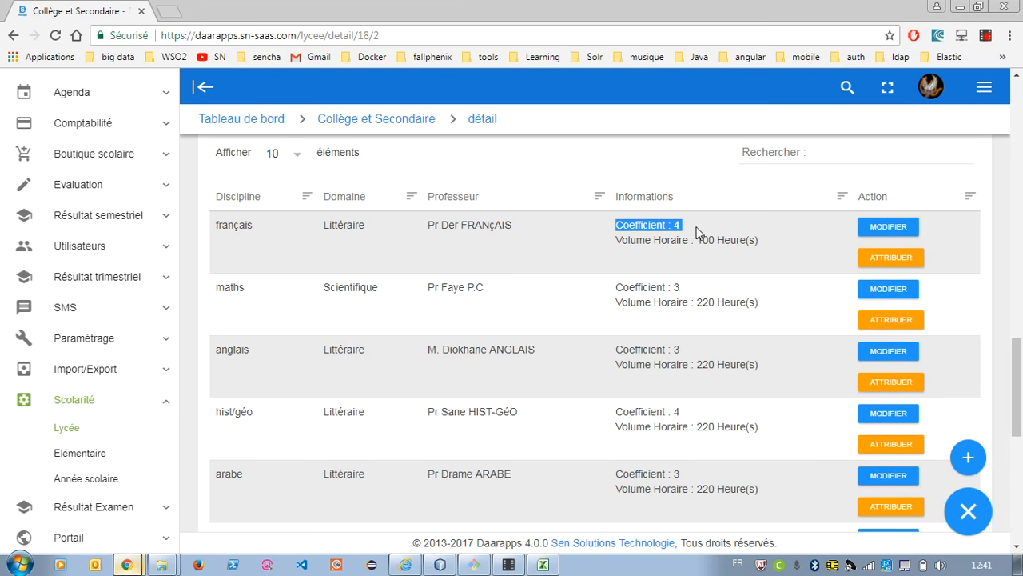
pyautogui.moveTo(614, 242); pyautogui.dragTo(797, 255)
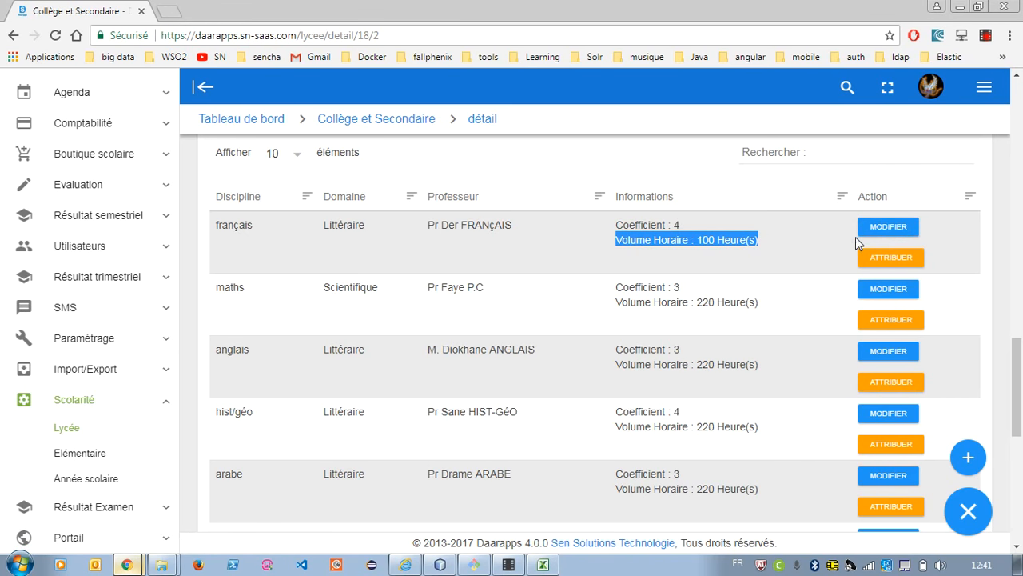
# Open the français discipline for editing and save it with its existing settings
pyautogui.click(891, 224)
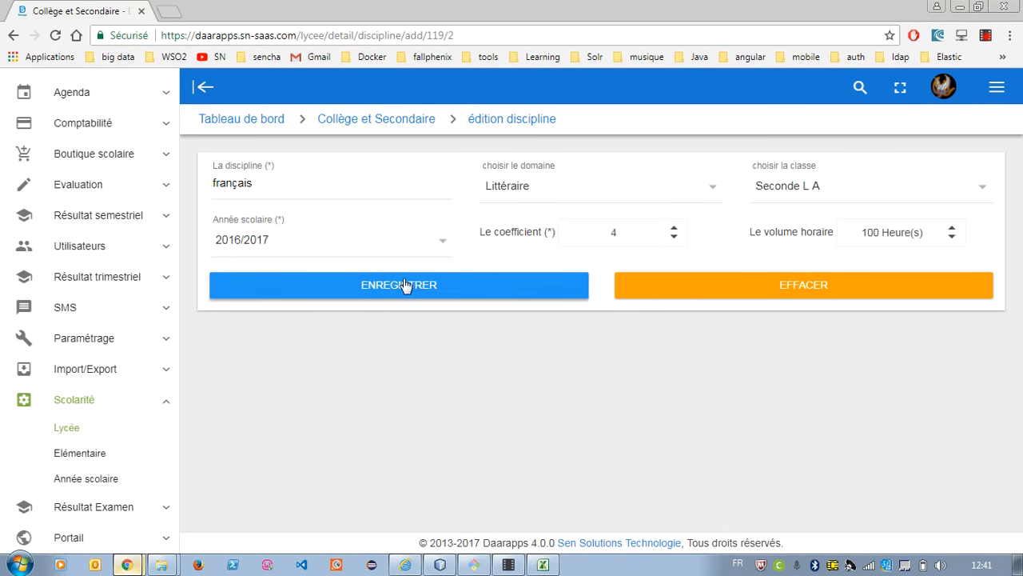
pyautogui.click(393, 292)
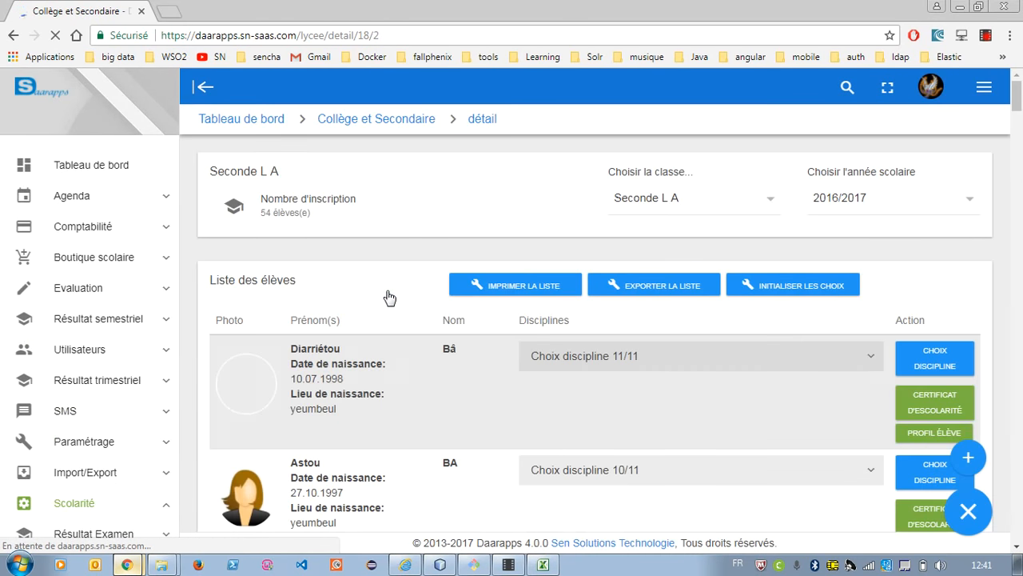
pyautogui.scroll(-7, 549, 359)
pyautogui.scroll(8, 550, 359)
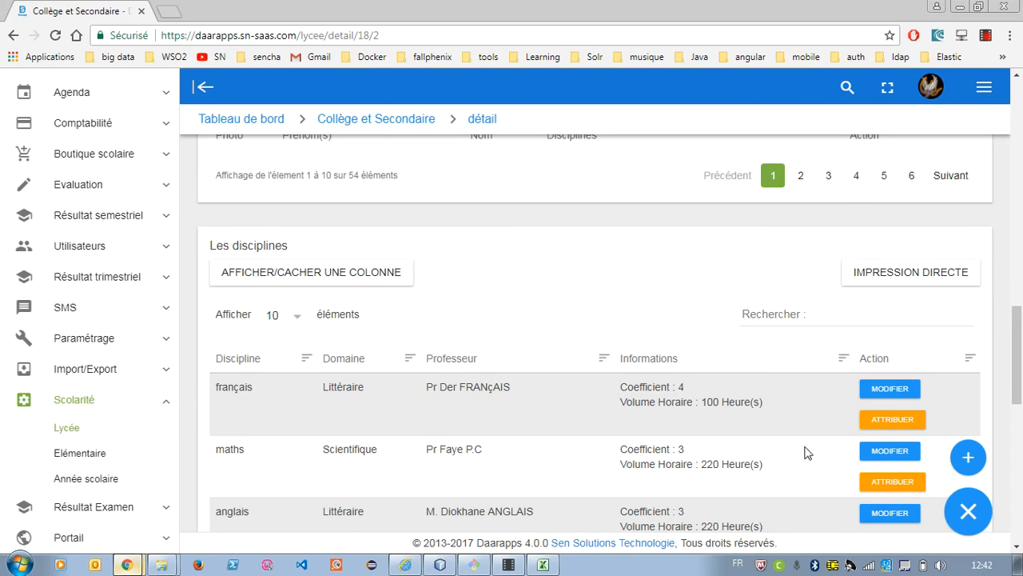
# Assign the français discipline to the first MATHS professor in the list and check the assignment in the disciplines table
pyautogui.click(890, 420)
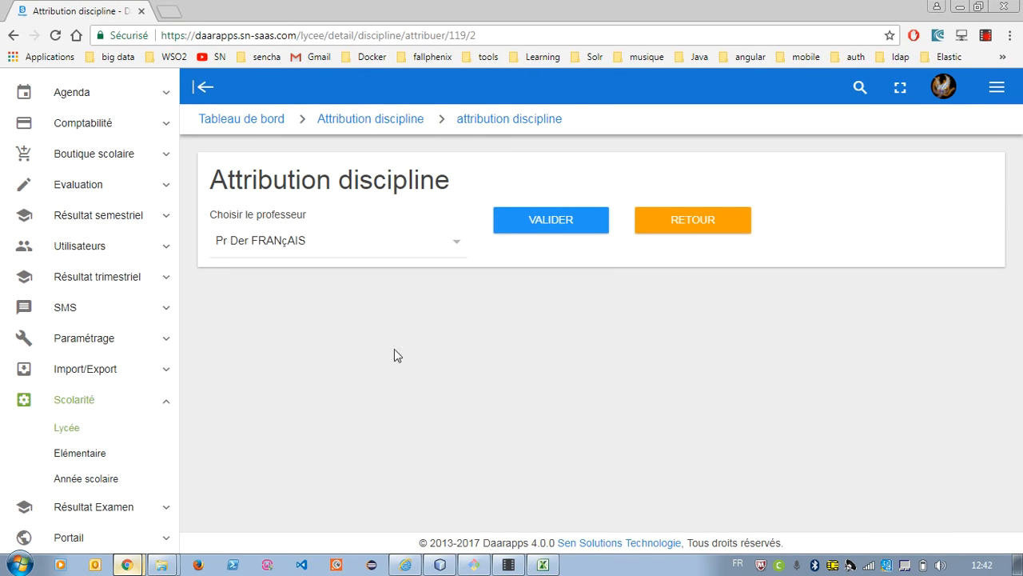
pyautogui.click(311, 237)
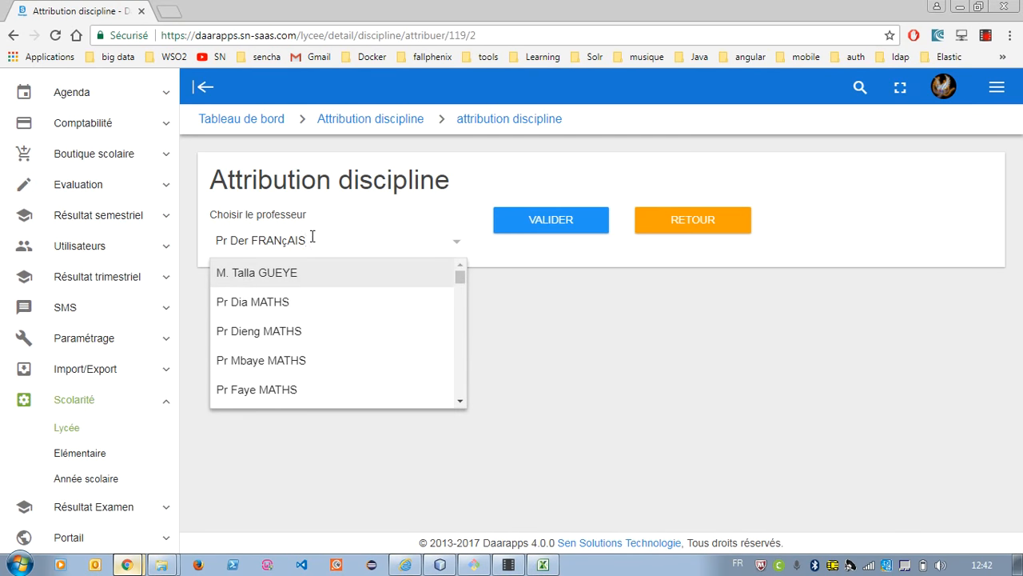
pyautogui.click(272, 305)
pyautogui.click(560, 226)
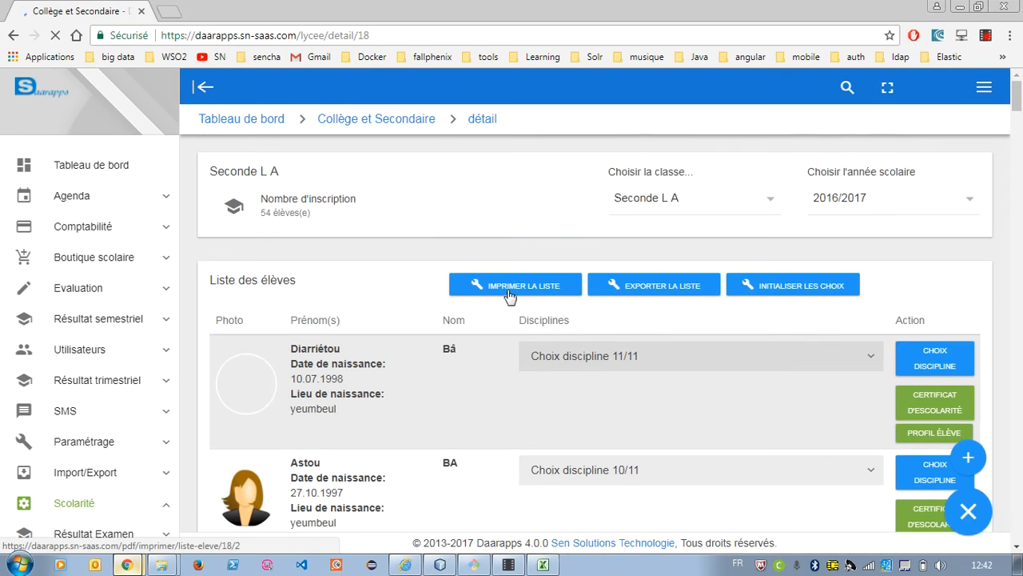
pyautogui.scroll(-5, 497, 296)
pyautogui.scroll(-5, 497, 294)
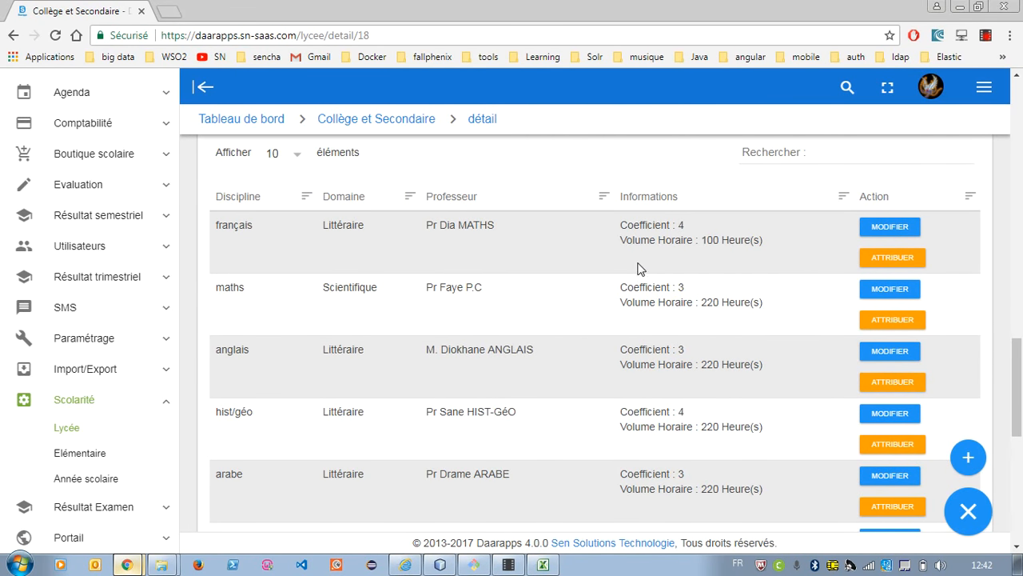
# Reassign the français discipline to the first FRANçAIS professor found by searching for "fr"
pyautogui.click(891, 229)
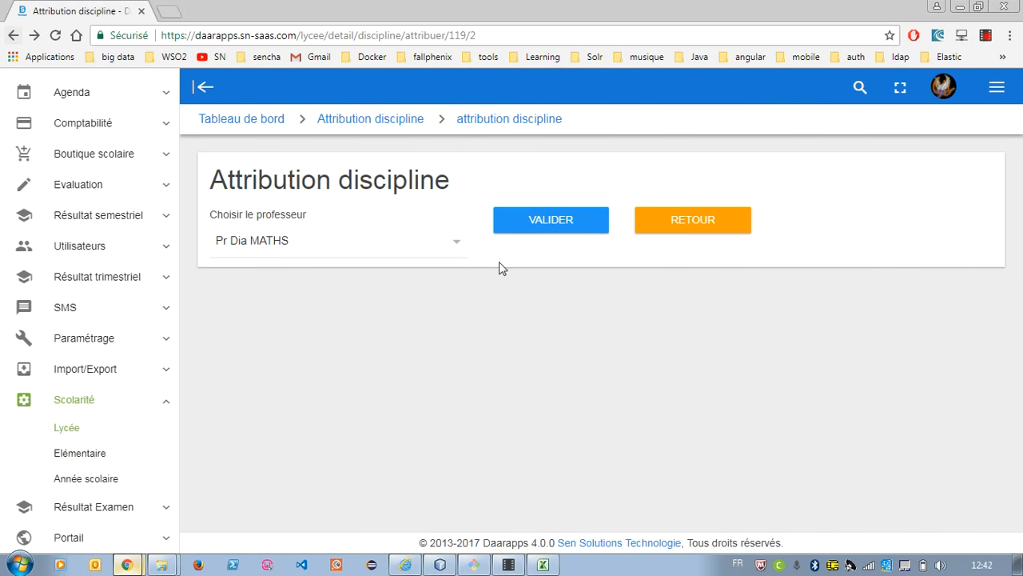
pyautogui.click(330, 240)
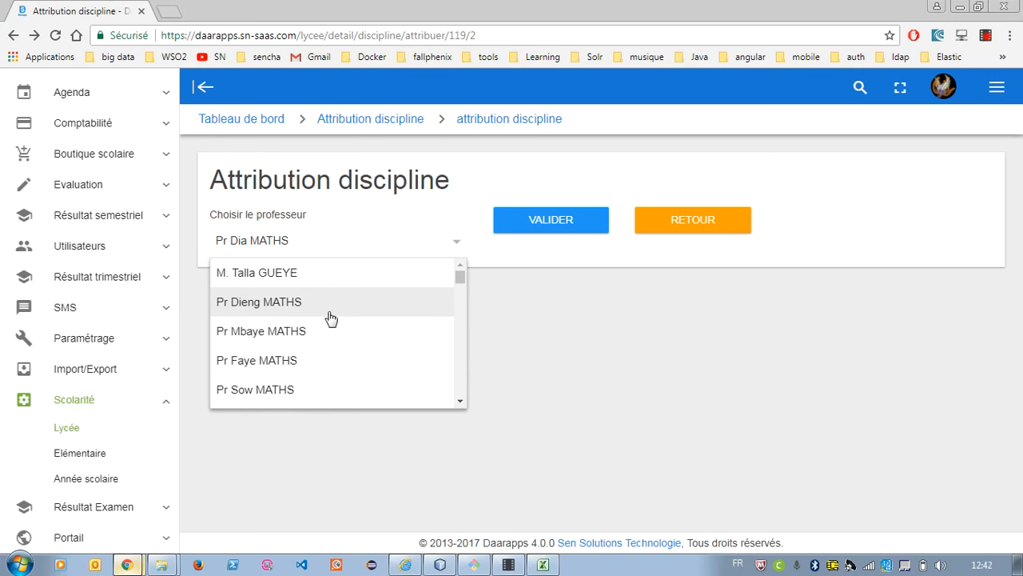
pyautogui.scroll(-1, 331, 317)
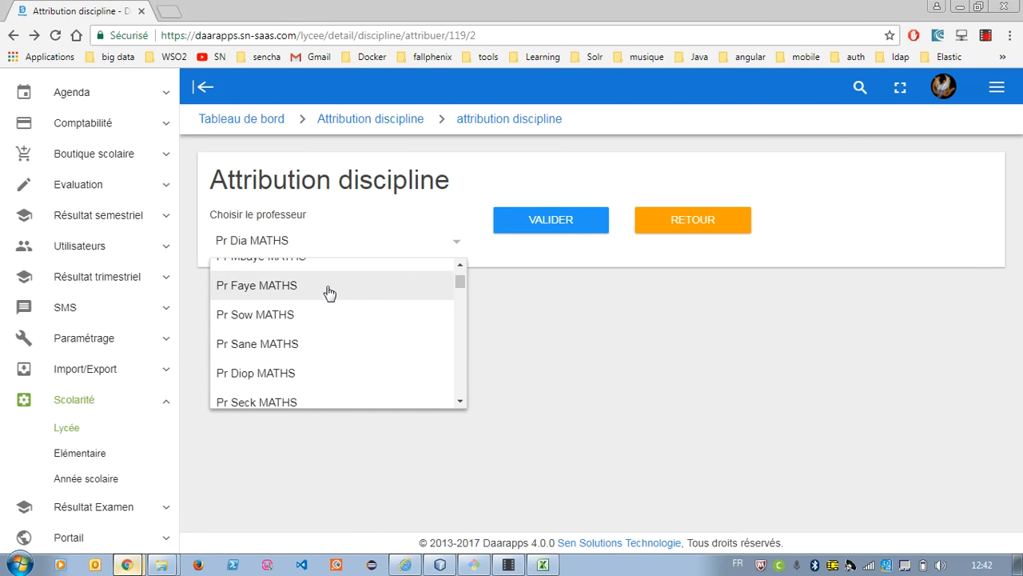
pyautogui.scroll(1, 330, 293)
pyautogui.write('fr')
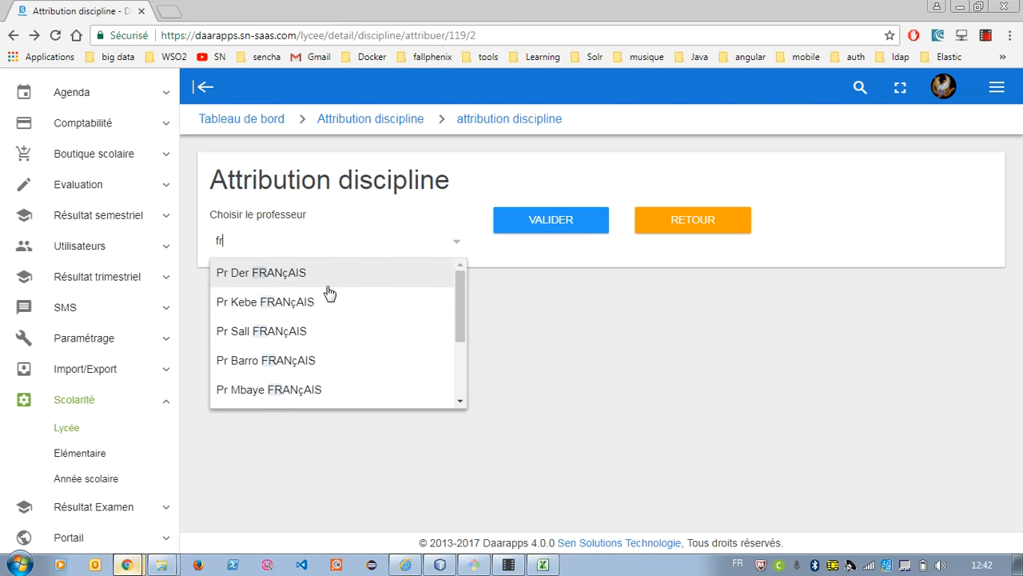
pyautogui.click(310, 282)
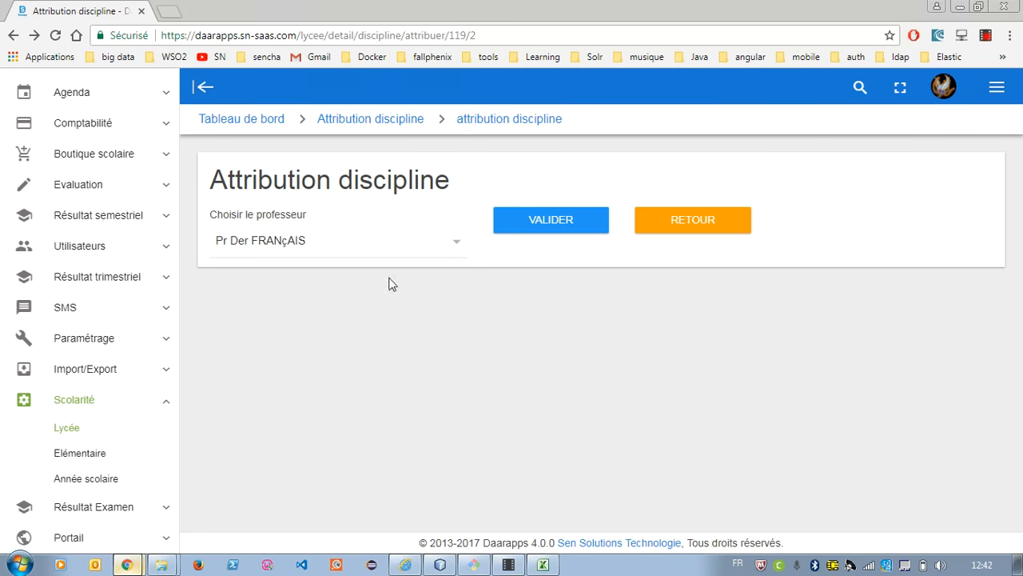
pyautogui.click(540, 222)
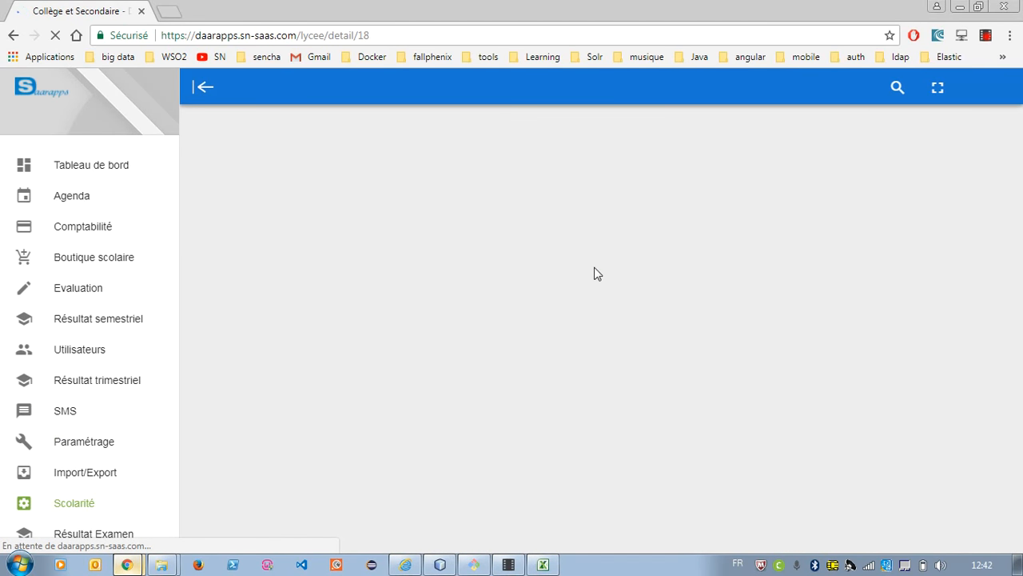
# Start adding a discipline named Informatique, keeping the Scientifique domain and the class Seconde L A
pyautogui.scroll(-20, 621, 338)
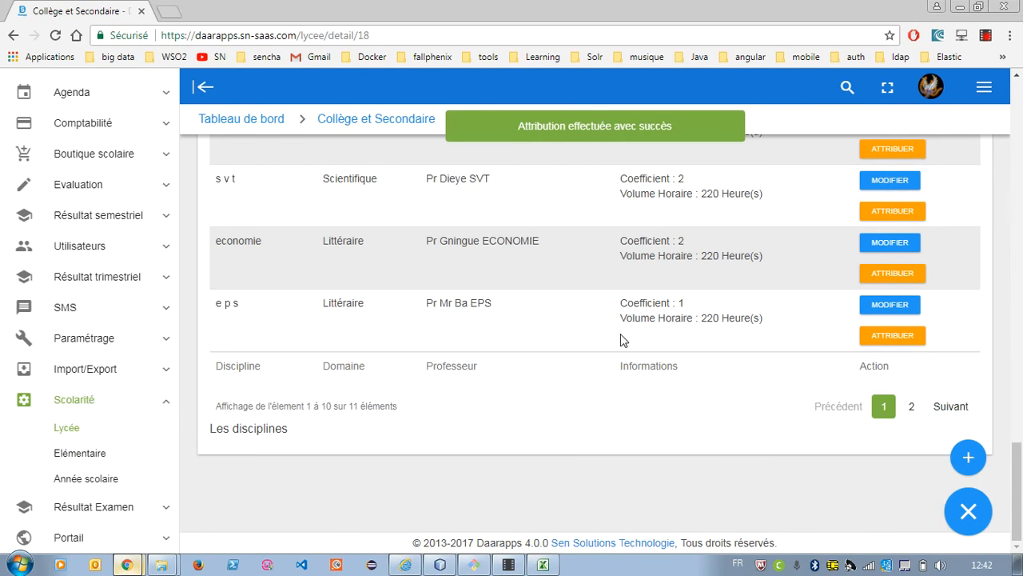
pyautogui.scroll(5, 616, 336)
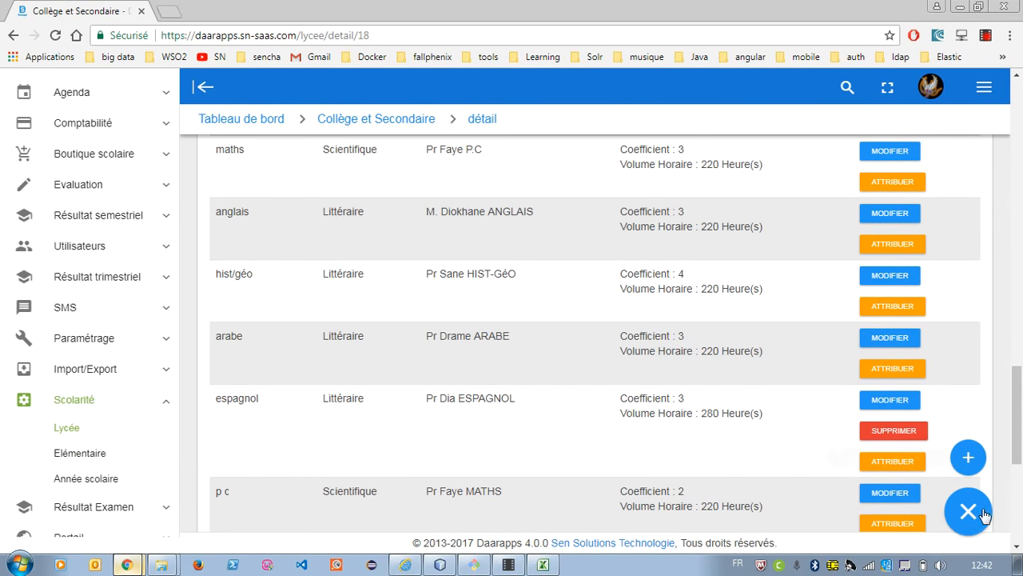
pyautogui.click(966, 531)
pyautogui.click(967, 526)
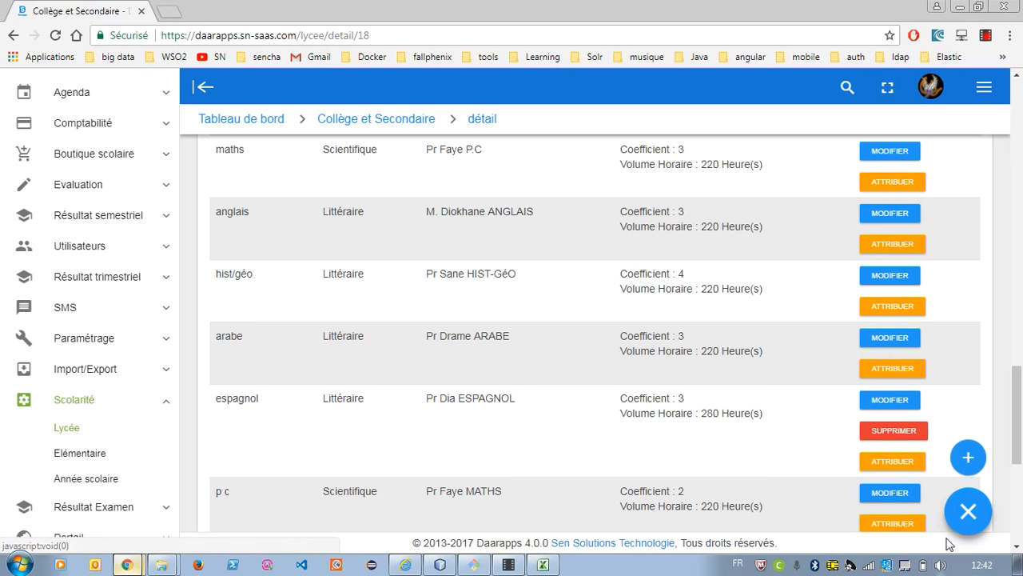
pyautogui.click(967, 459)
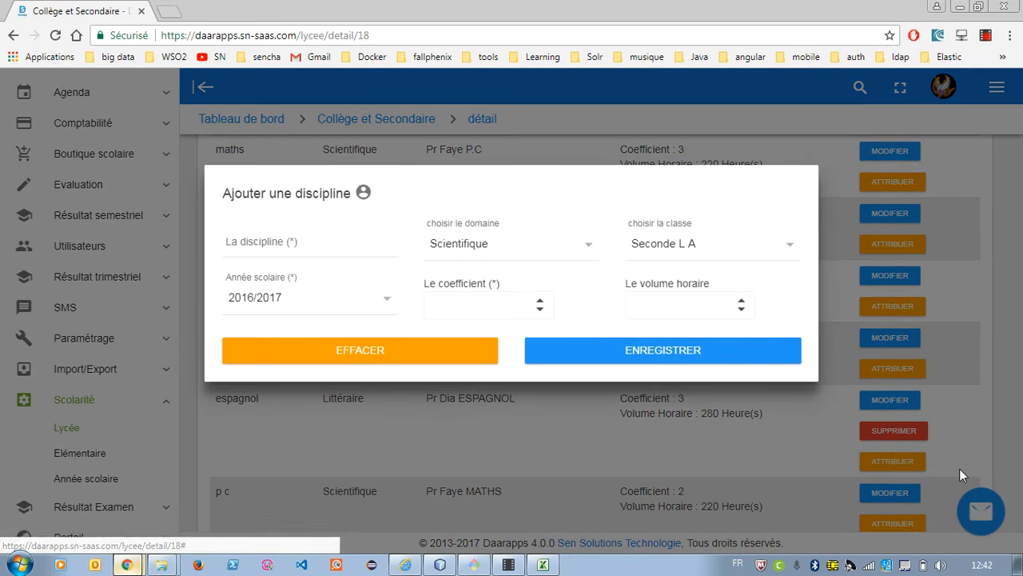
pyautogui.click(367, 251)
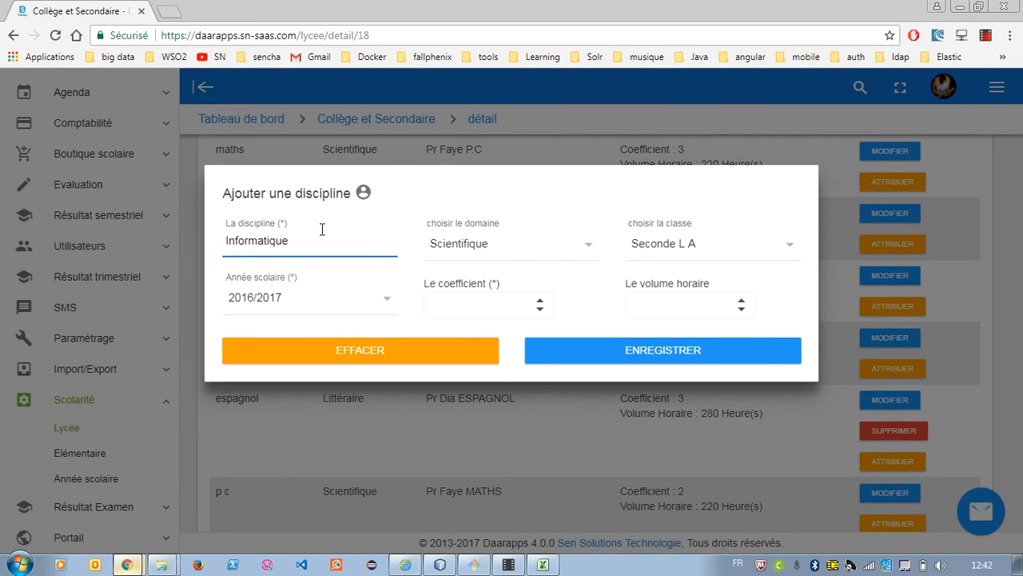
pyautogui.click(470, 247)
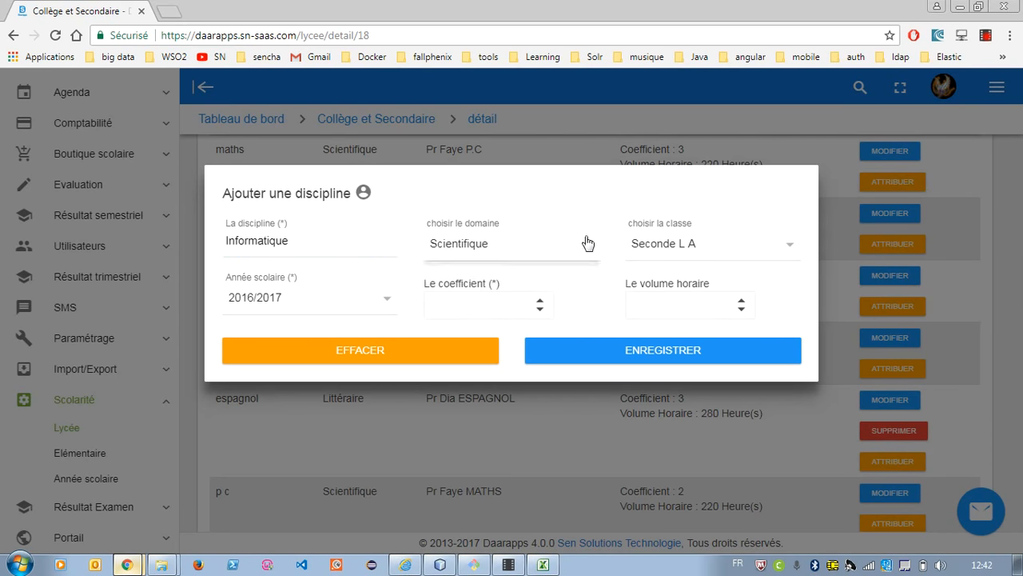
pyautogui.click(660, 246)
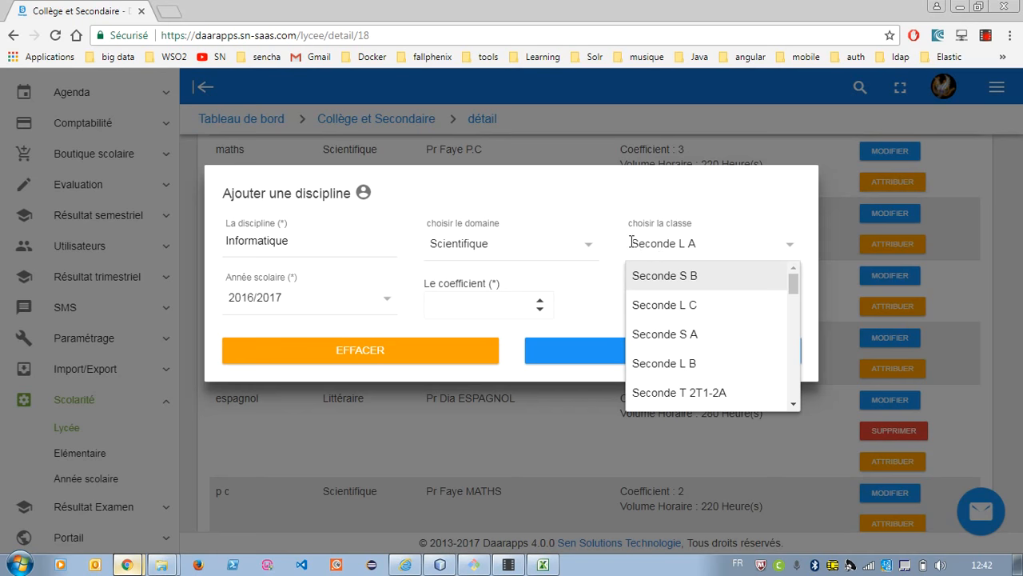
pyautogui.click(629, 241)
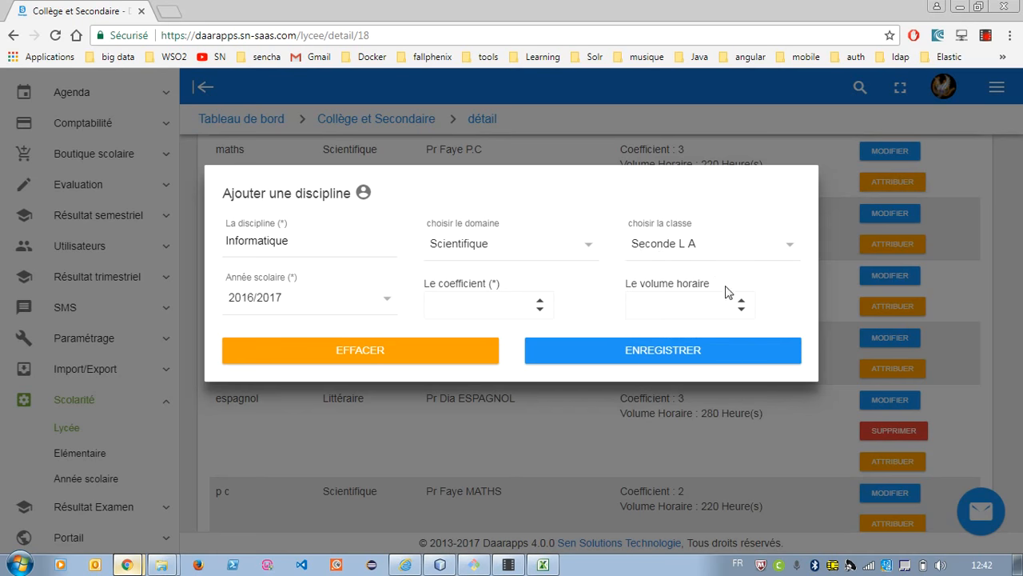
# Give the Informatique discipline a coefficient of 1 and an hourly volume of 120, and save it
pyautogui.click(456, 304)
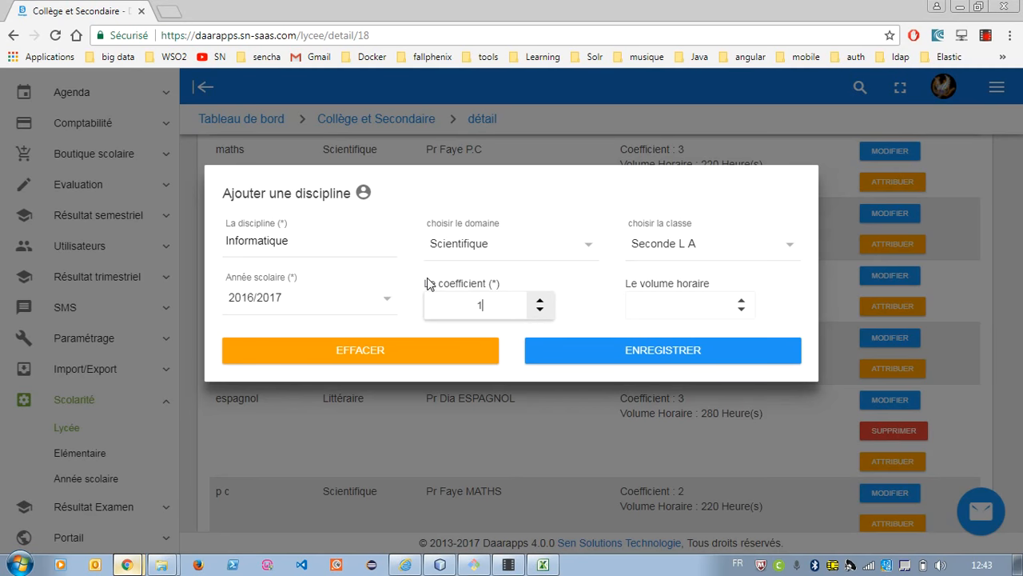
pyautogui.click(643, 296)
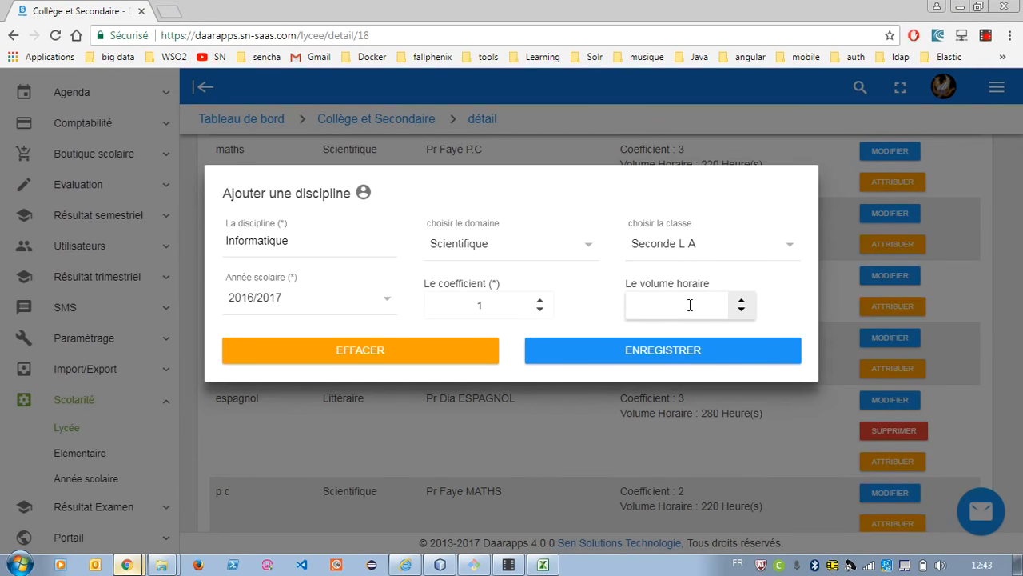
pyautogui.write('120')
pyautogui.click(559, 352)
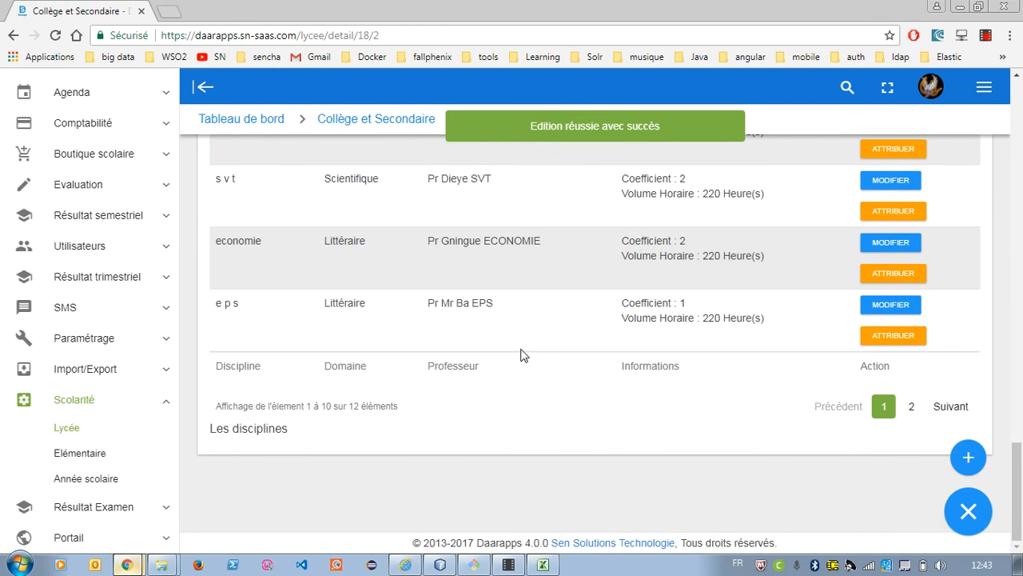
# Find the Informatique discipline by filtering the disciplines list for "in", set its coefficient to 2 and save it
pyautogui.scroll(10, 523, 356)
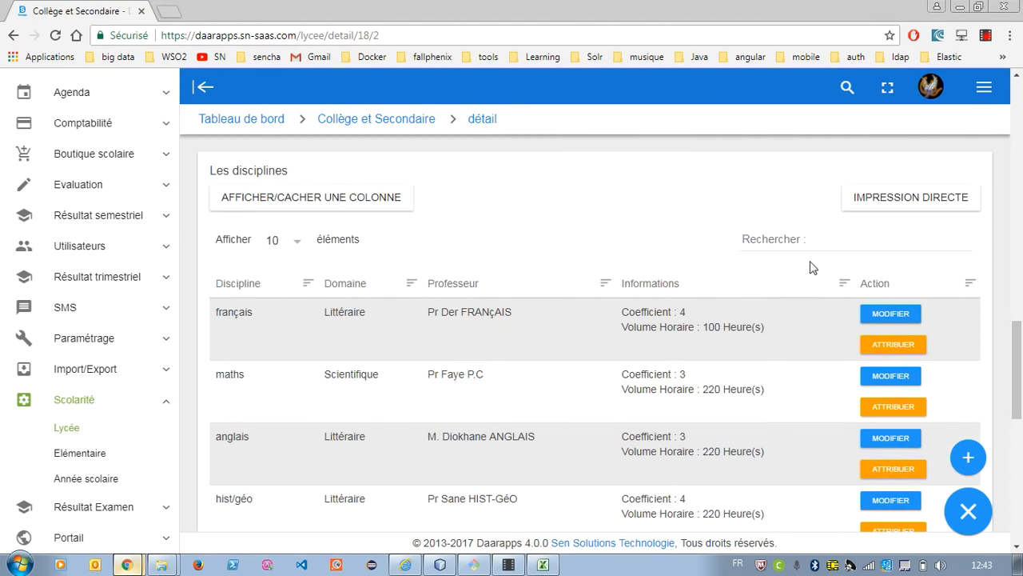
pyautogui.write('in')
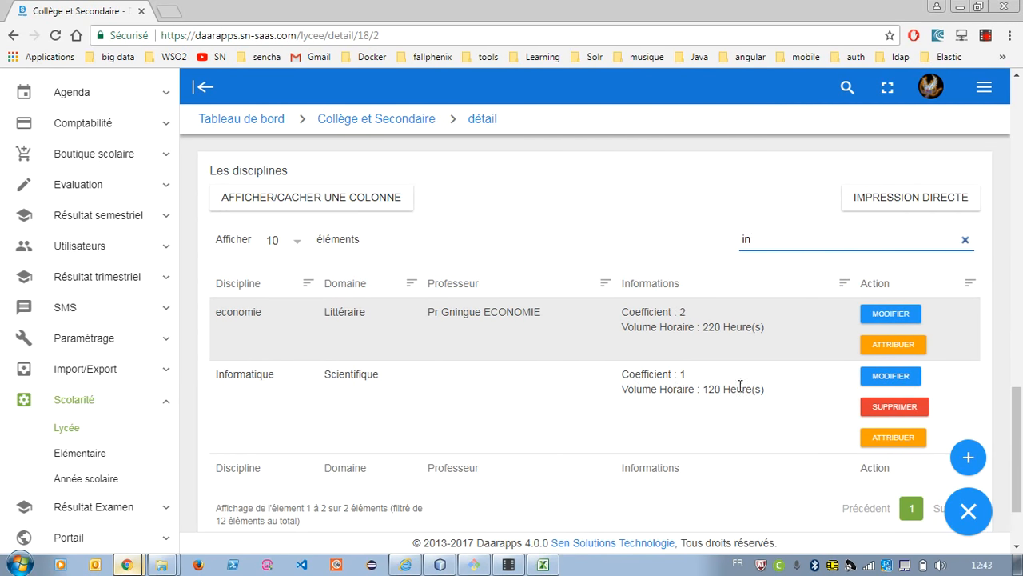
pyautogui.click(892, 380)
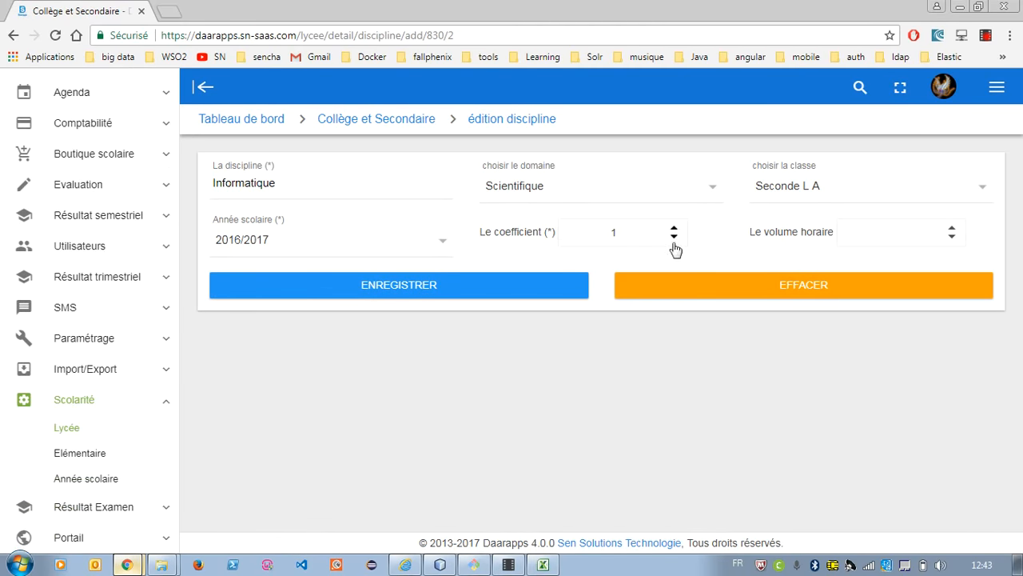
pyautogui.click(634, 237)
pyautogui.press('BackSpace')
pyautogui.write('2')
pyautogui.click(466, 282)
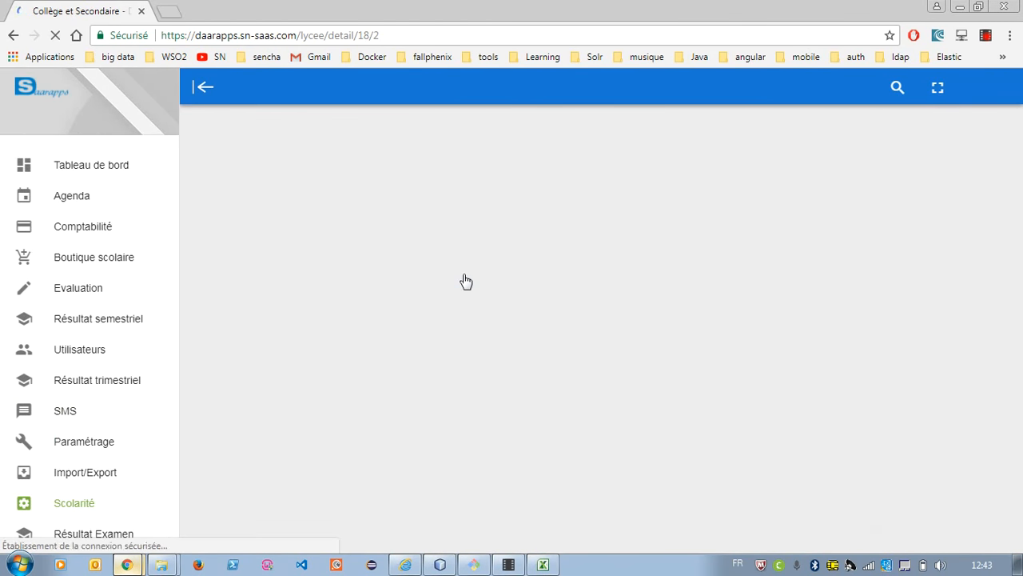
# Filter the class's disciplines list for "in" to check the coefficient of Informatique
pyautogui.scroll(-15, 676, 380)
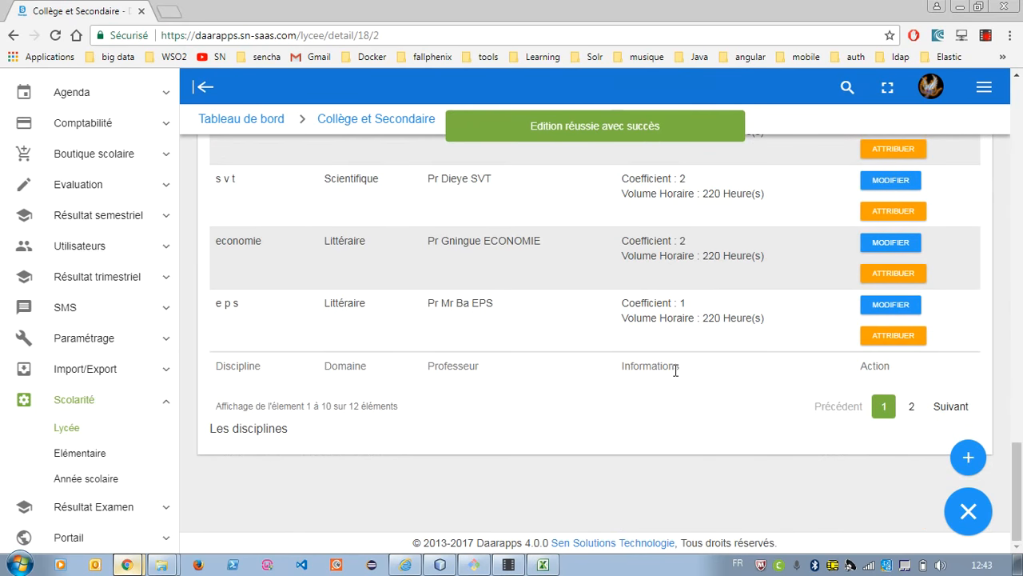
pyautogui.scroll(5, 673, 369)
pyautogui.scroll(3, 772, 237)
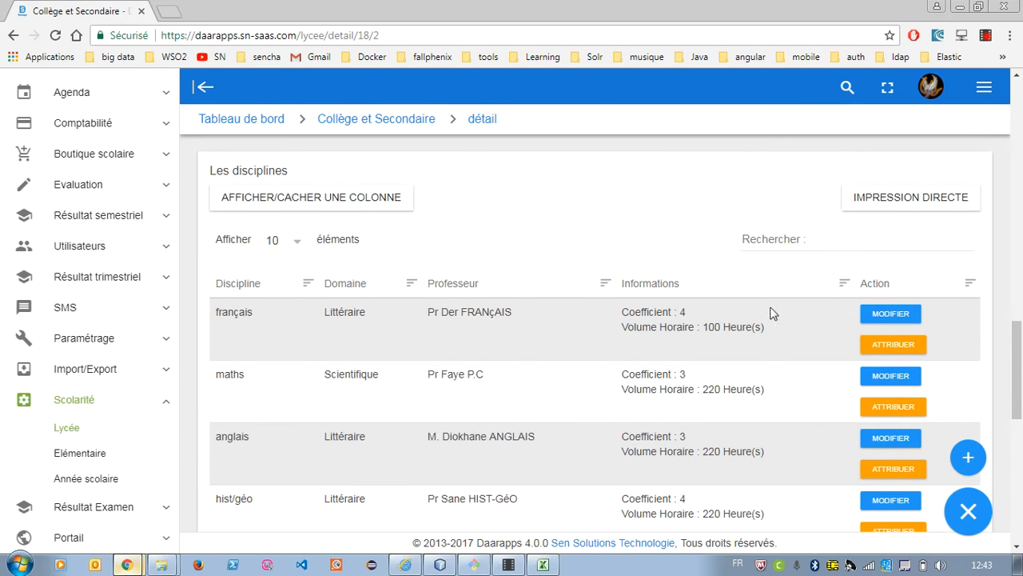
pyautogui.click(796, 239)
pyautogui.write('in')
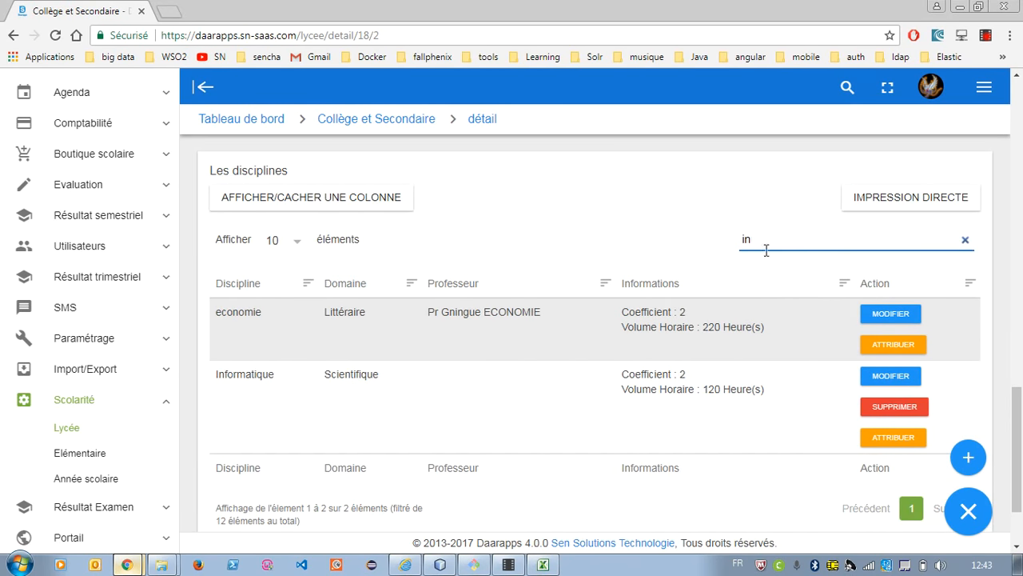
# Assign the Informatique discipline to the first professor in the list
pyautogui.click(893, 439)
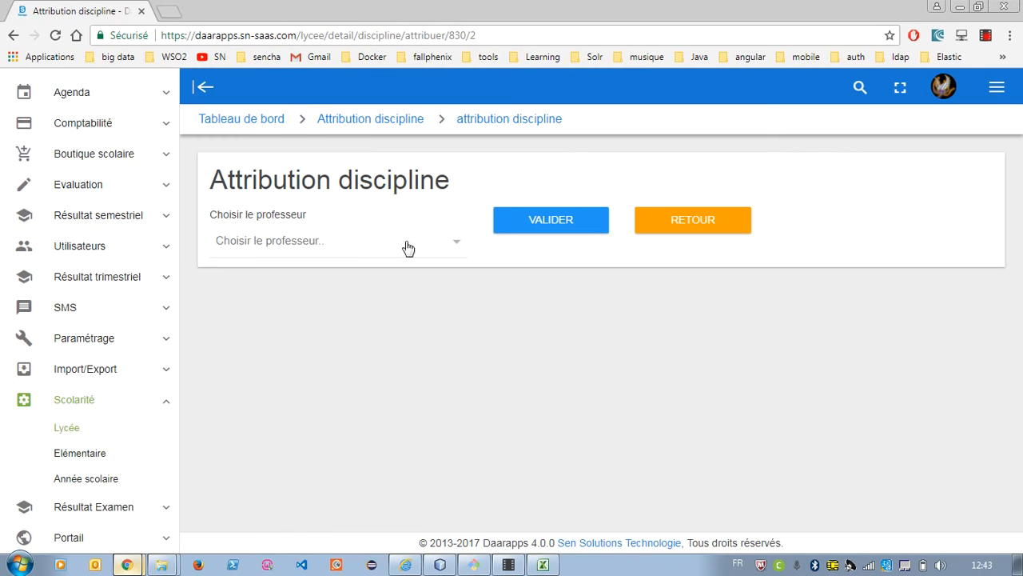
pyautogui.click(404, 244)
pyautogui.click(304, 272)
pyautogui.click(525, 220)
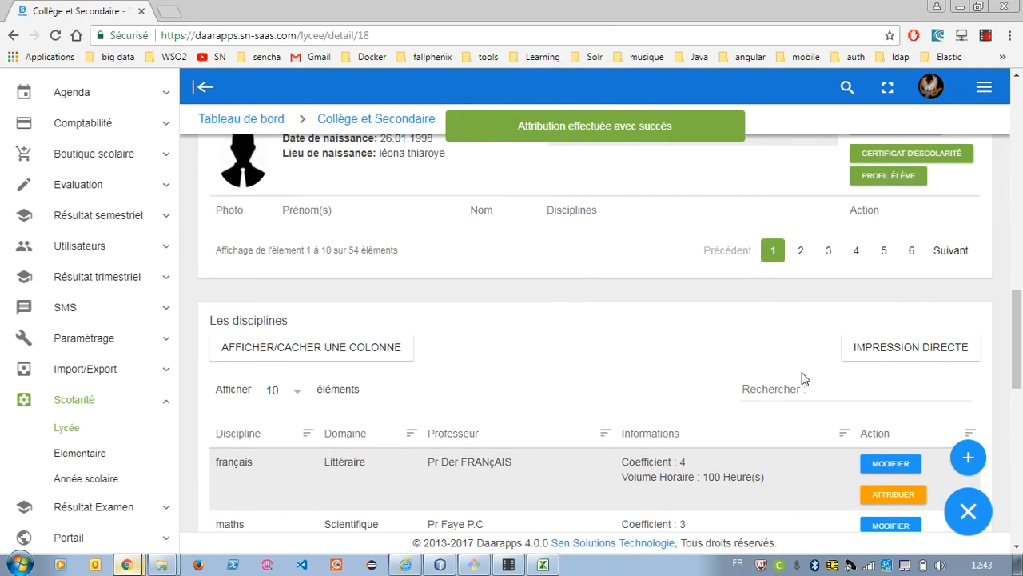
# Filter the disciplines list for "in" and check the professor assigned to Informatique
pyautogui.click(792, 389)
pyautogui.write('i,')
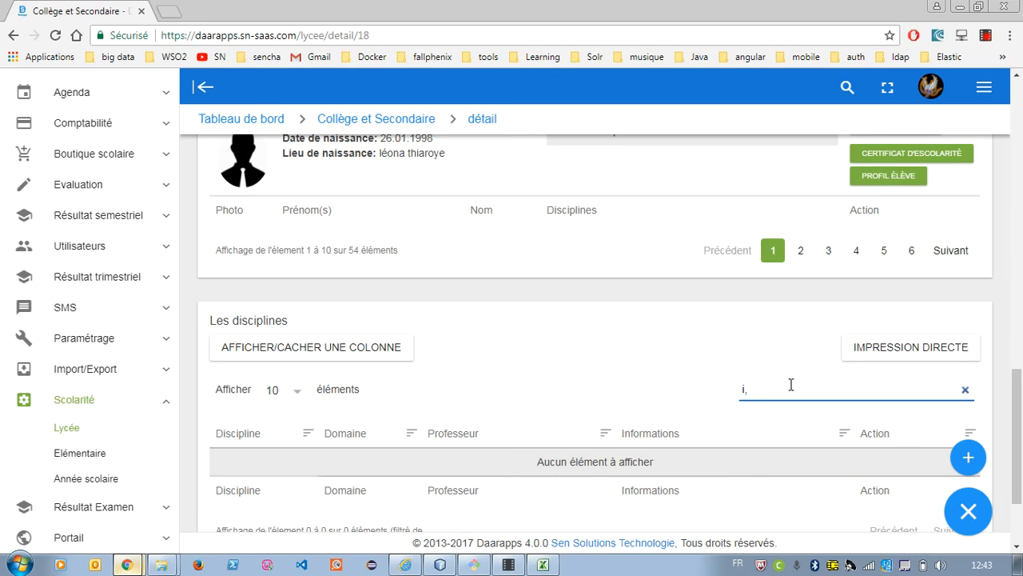
pyautogui.press('BackSpace')
pyautogui.write('n')
pyautogui.scroll(-3, 787, 387)
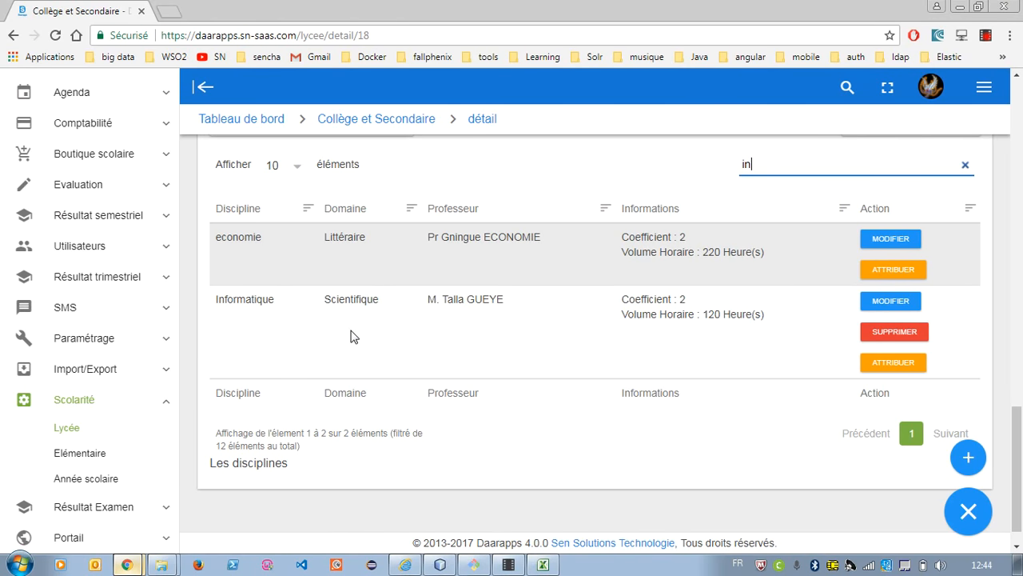
pyautogui.scroll(1, 390, 331)
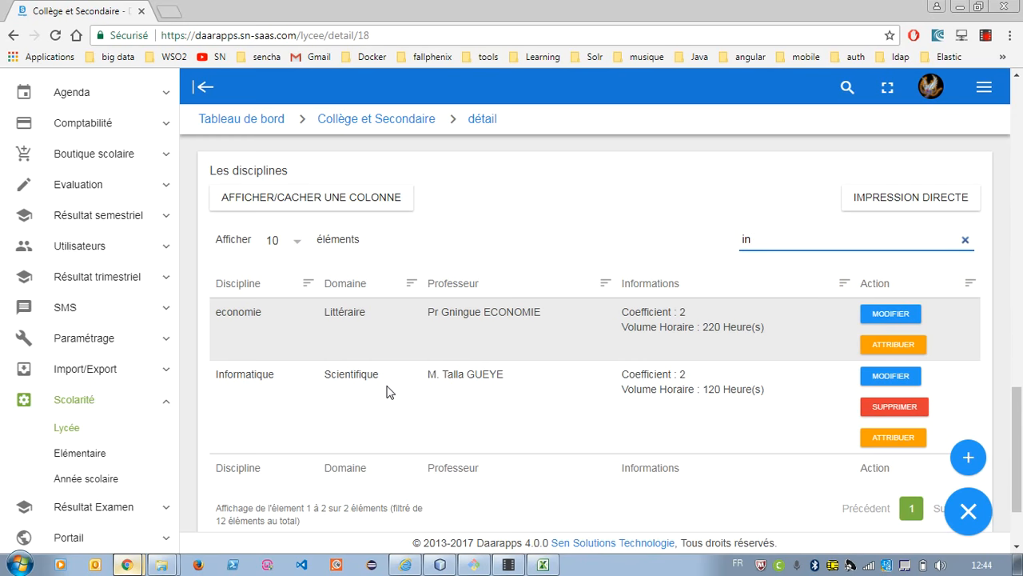
# Preview the direct printout of the filtered disciplines list and cancel the print
pyautogui.scroll(4, 655, 299)
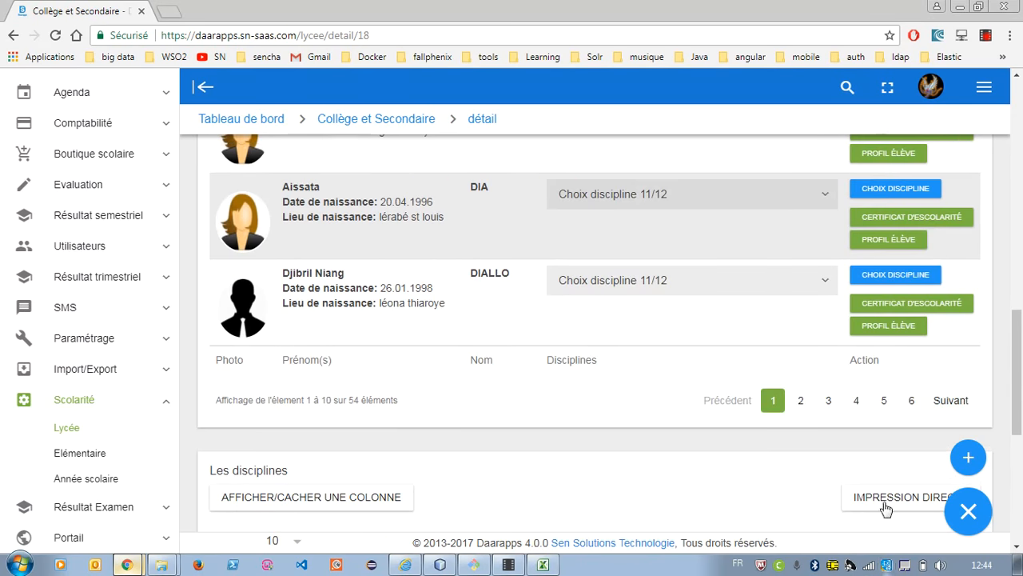
pyautogui.scroll(-4, 886, 507)
pyautogui.click(959, 205)
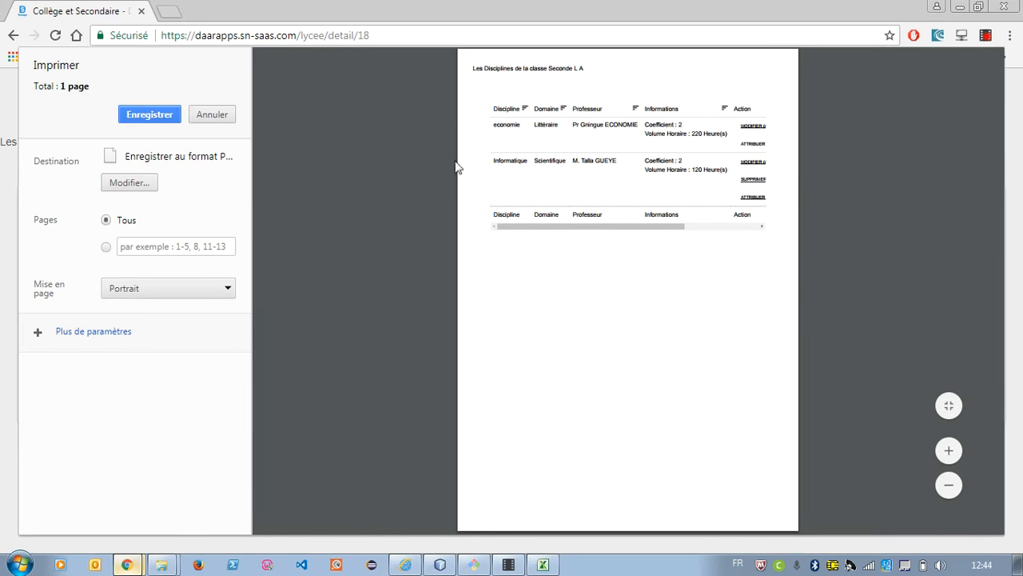
pyautogui.click(211, 116)
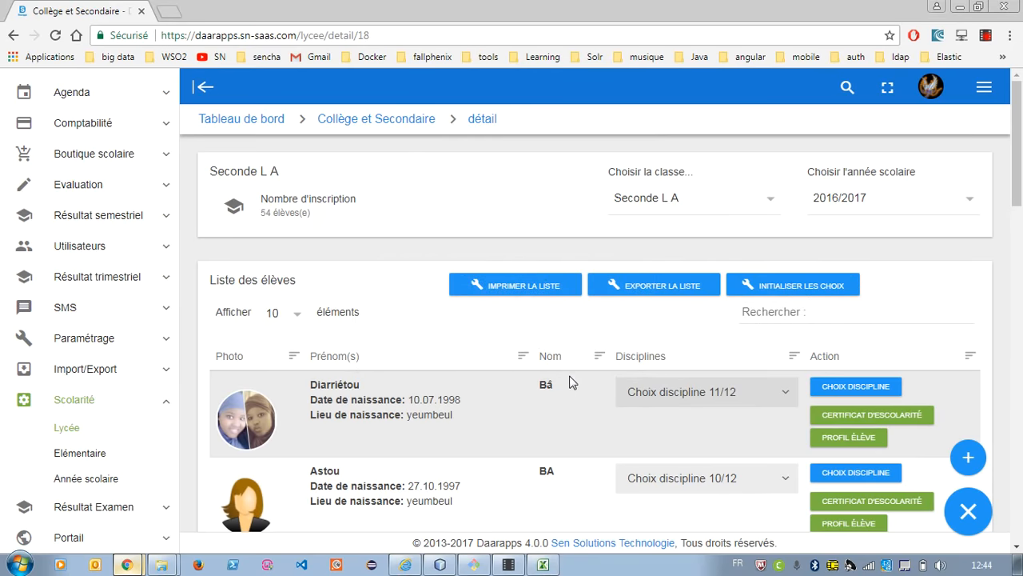
# Return to the disciplines list of the class and clear its search filter
pyautogui.scroll(-16, 574, 371)
pyautogui.scroll(4, 570, 391)
pyautogui.scroll(-1, 734, 378)
pyautogui.click(801, 355)
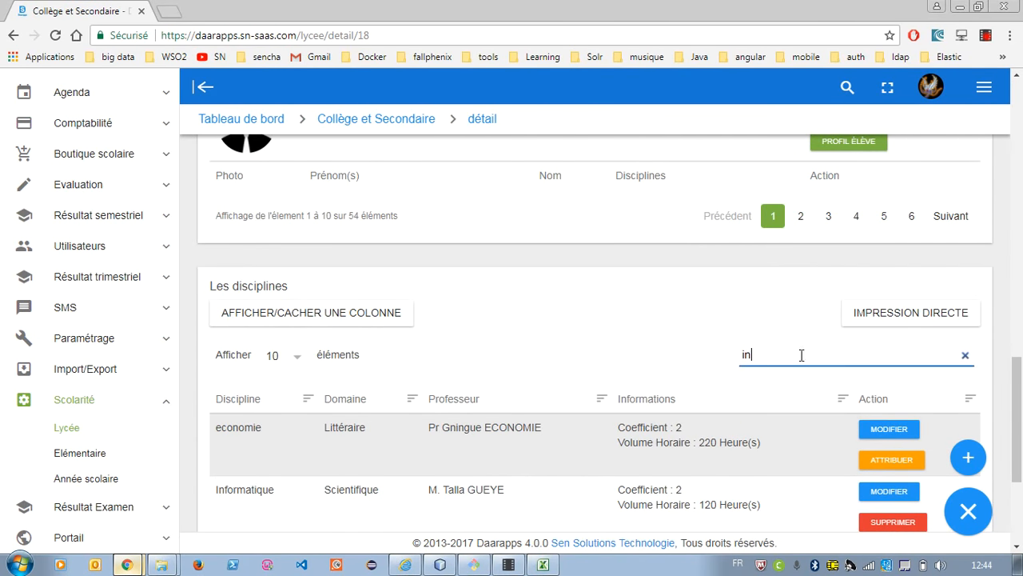
pyautogui.click(964, 354)
# Hide the Informations and Action columns in the disciplines table
pyautogui.click(352, 314)
pyautogui.click(296, 390)
pyautogui.click(287, 414)
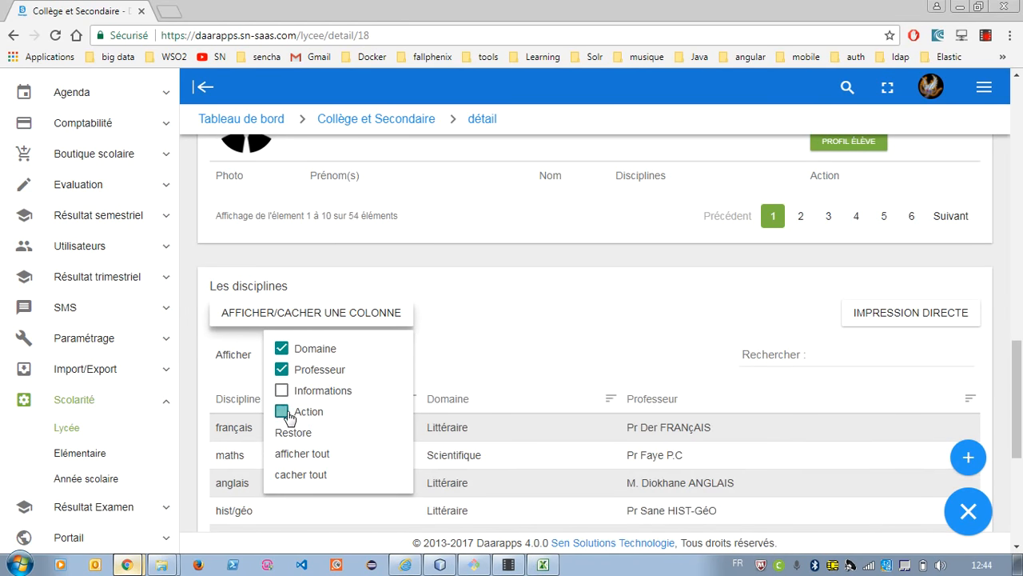
pyautogui.click(551, 327)
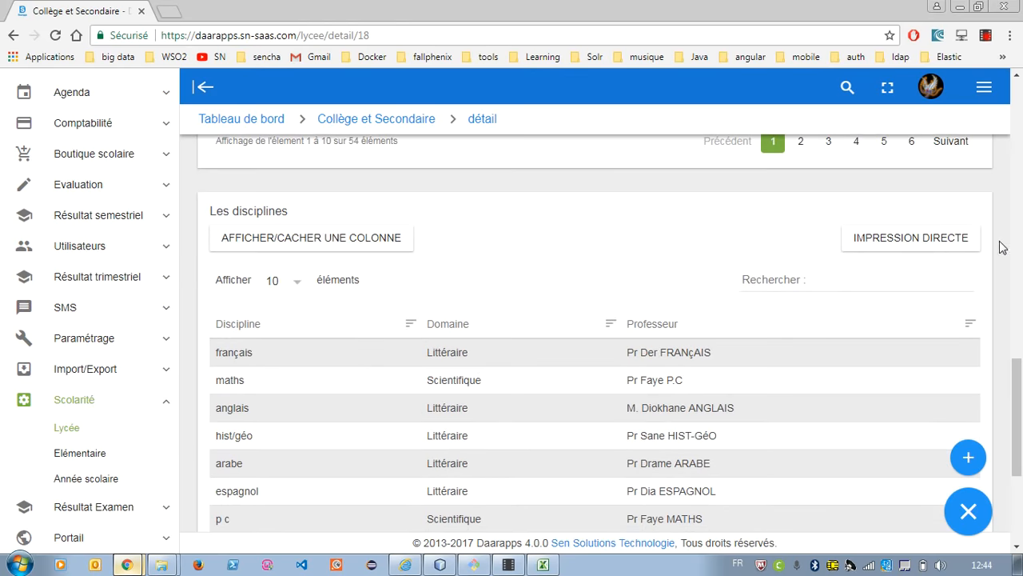
# Preview the direct printout of the disciplines list with its Discipline, Domaine and Professeur columns and cancel the print
pyautogui.click(932, 247)
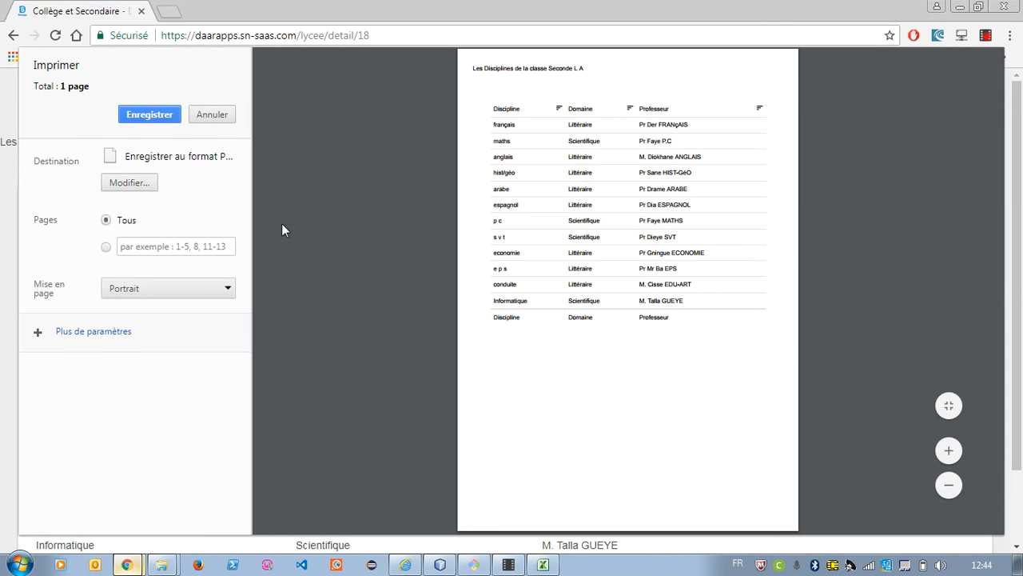
pyautogui.click(214, 113)
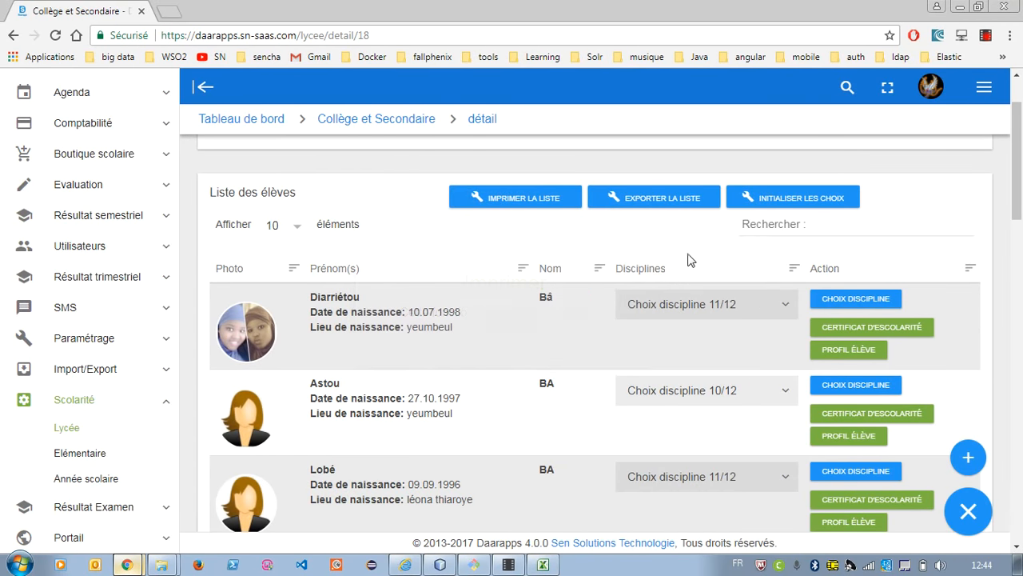
# Review the disciplines of the class with their domains and assigned professors, and return to the student list
pyautogui.scroll(2, 671, 259)
pyautogui.scroll(-16, 661, 267)
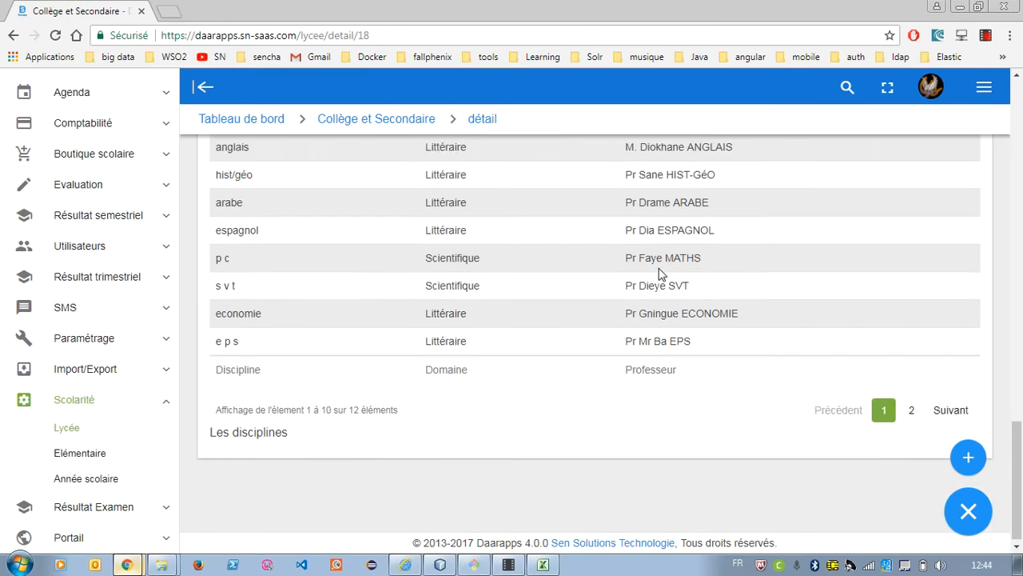
pyautogui.scroll(8, 658, 273)
pyautogui.scroll(-8, 658, 273)
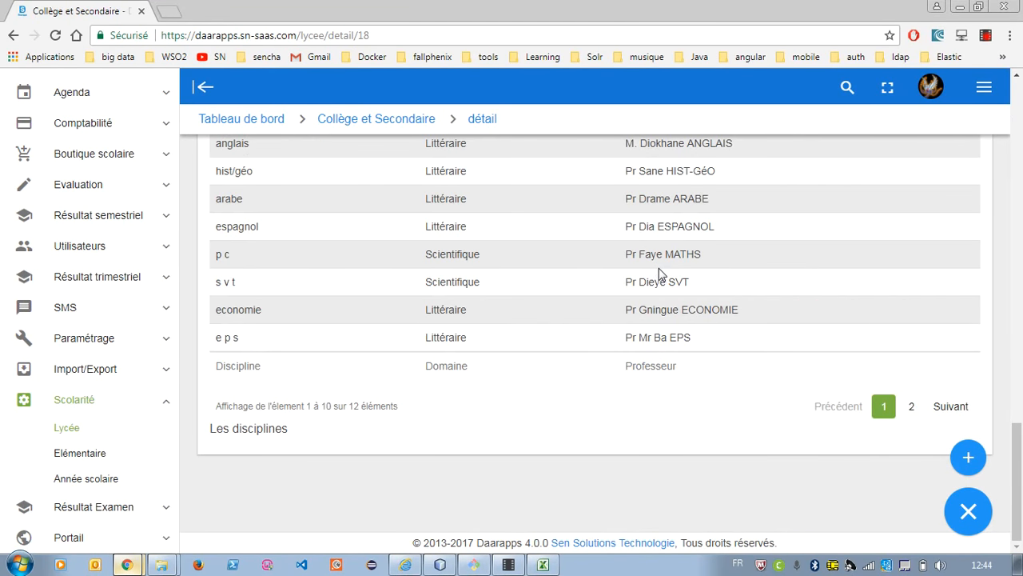
pyautogui.scroll(3, 660, 270)
pyautogui.scroll(-2, 661, 273)
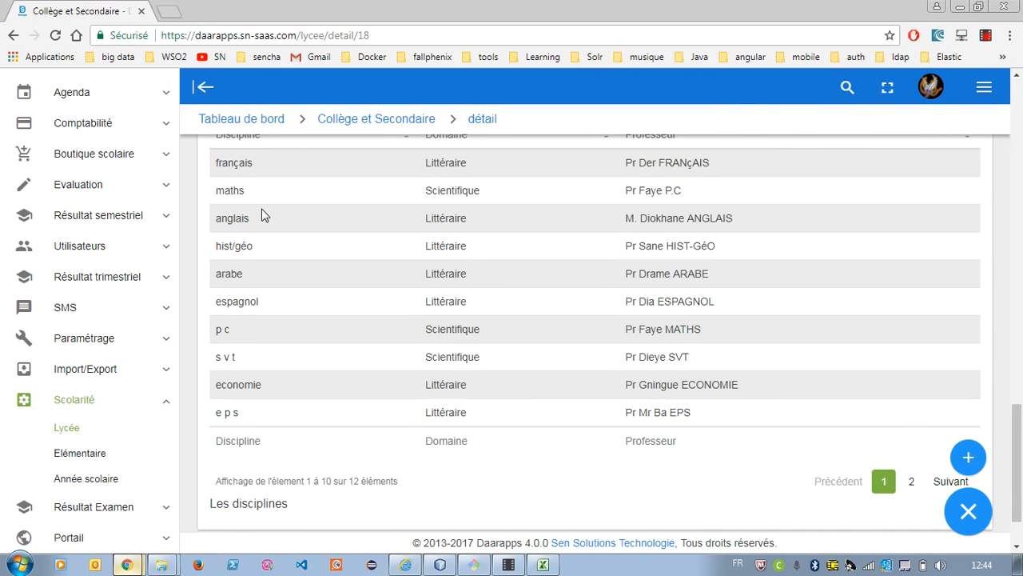
pyautogui.scroll(1, 267, 218)
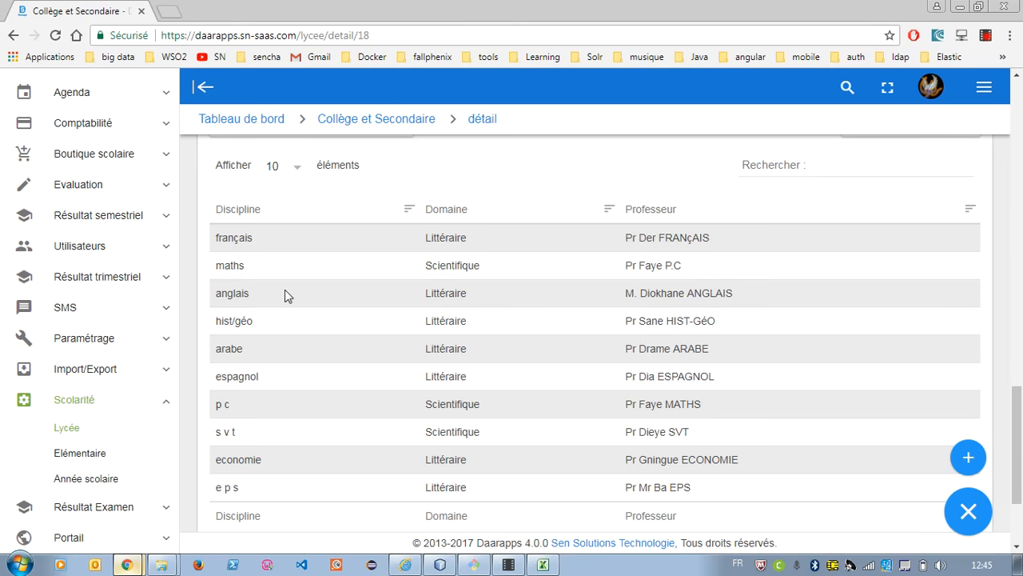
pyautogui.scroll(3, 328, 299)
pyautogui.scroll(10, 328, 299)
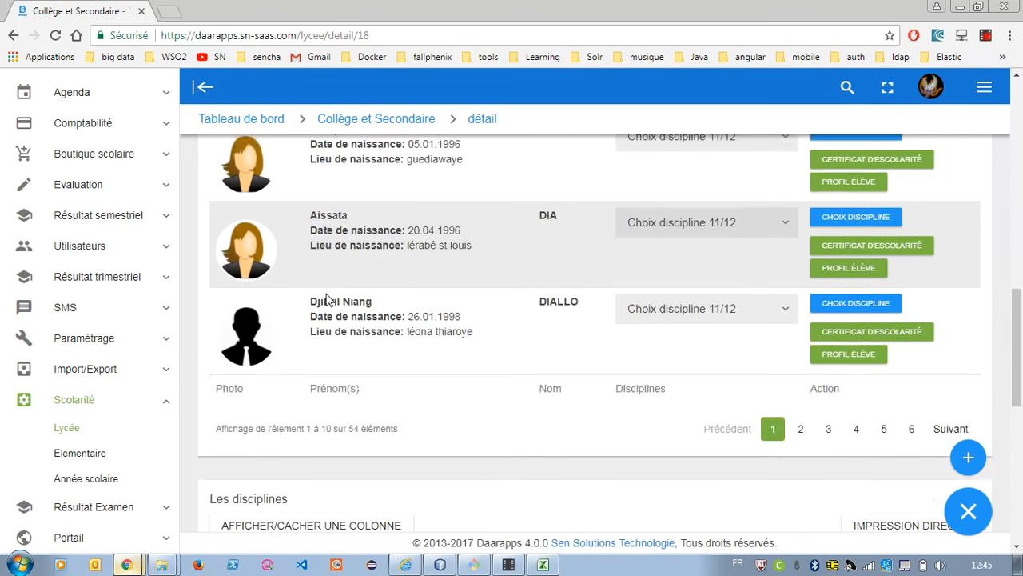